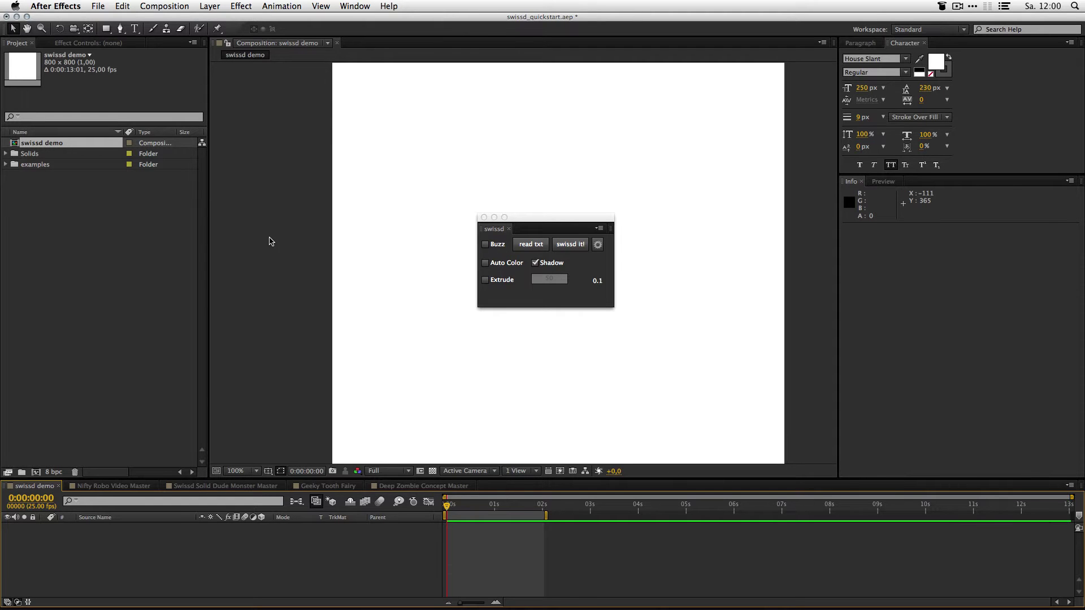
- Switch to Sublime Text and review the contents of doordonot.txt, fuller.txt, ibelieve.txt, save.txt and comedy.txt
key(super+Tab)
key(super+Tab)
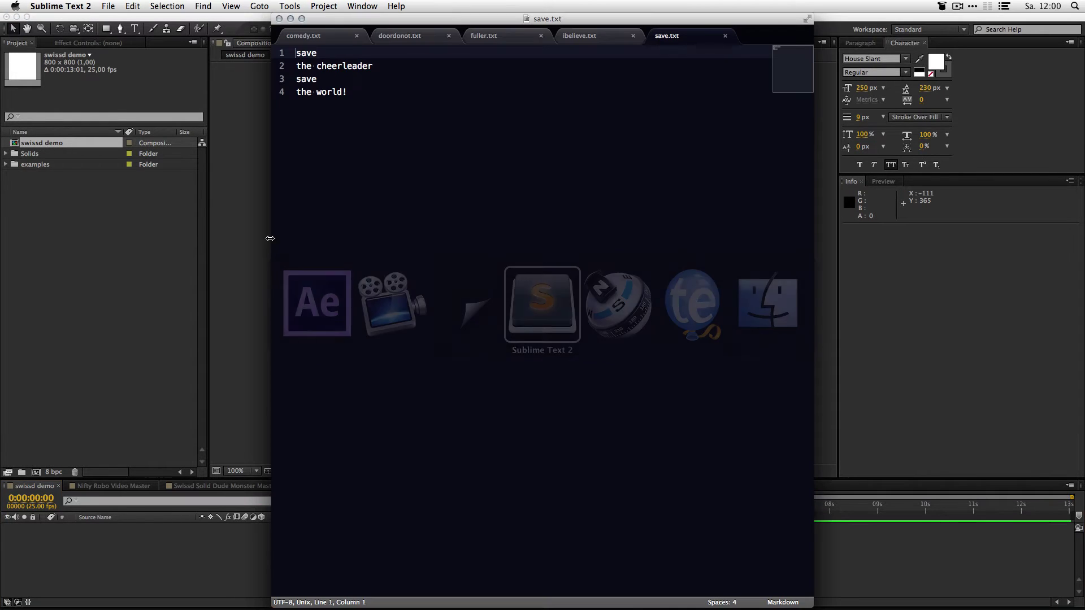
click(416, 42)
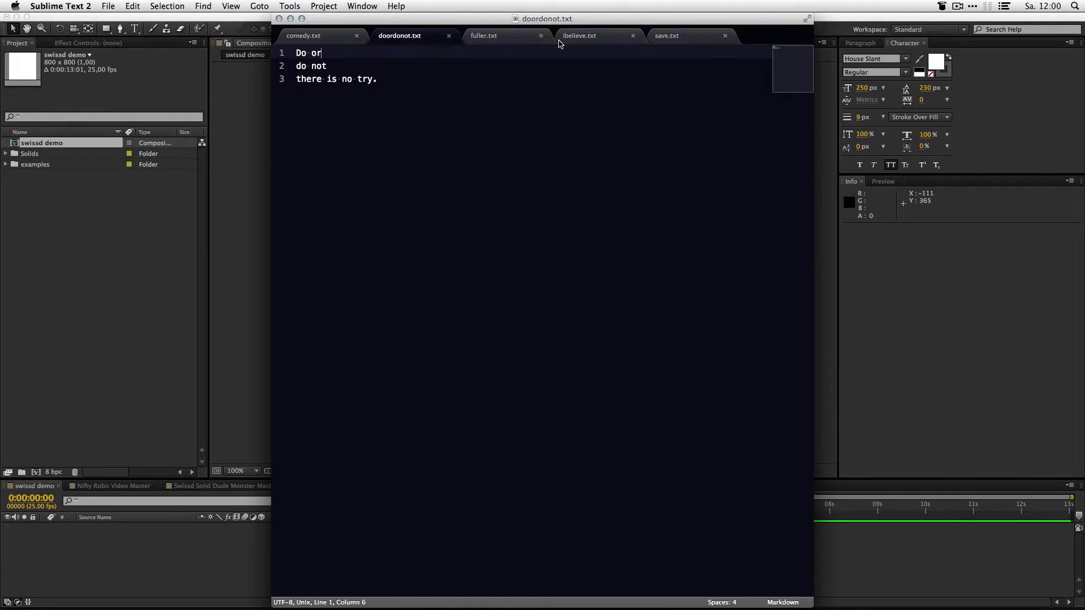
click(513, 37)
click(599, 38)
click(664, 39)
click(317, 36)
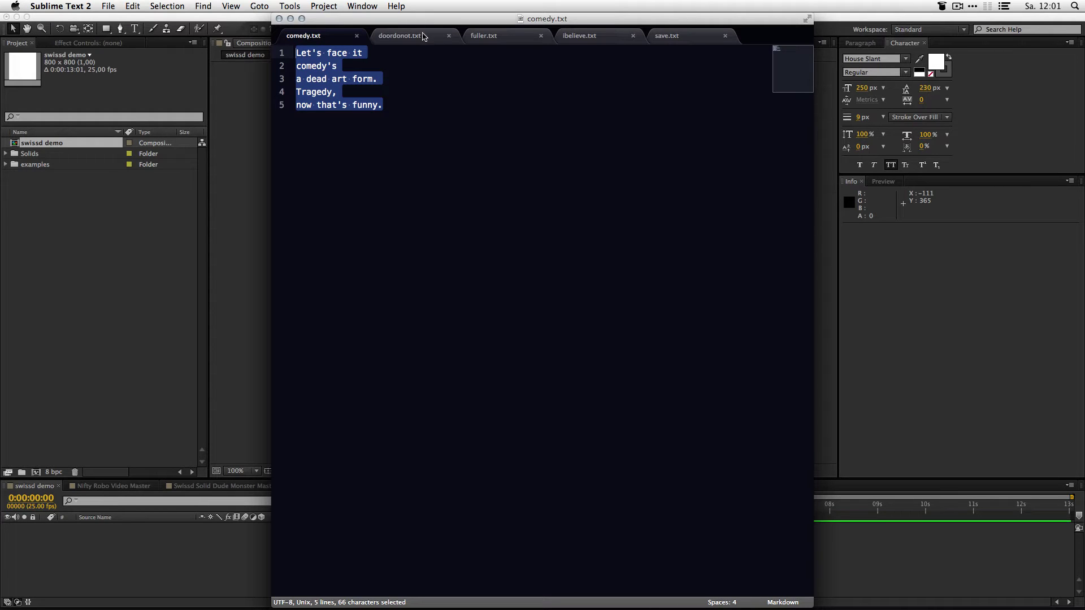
- Switch back to After Effects and load doordonot.txt from the swissd demo folder into the swissd script
click(249, 218)
click(531, 244)
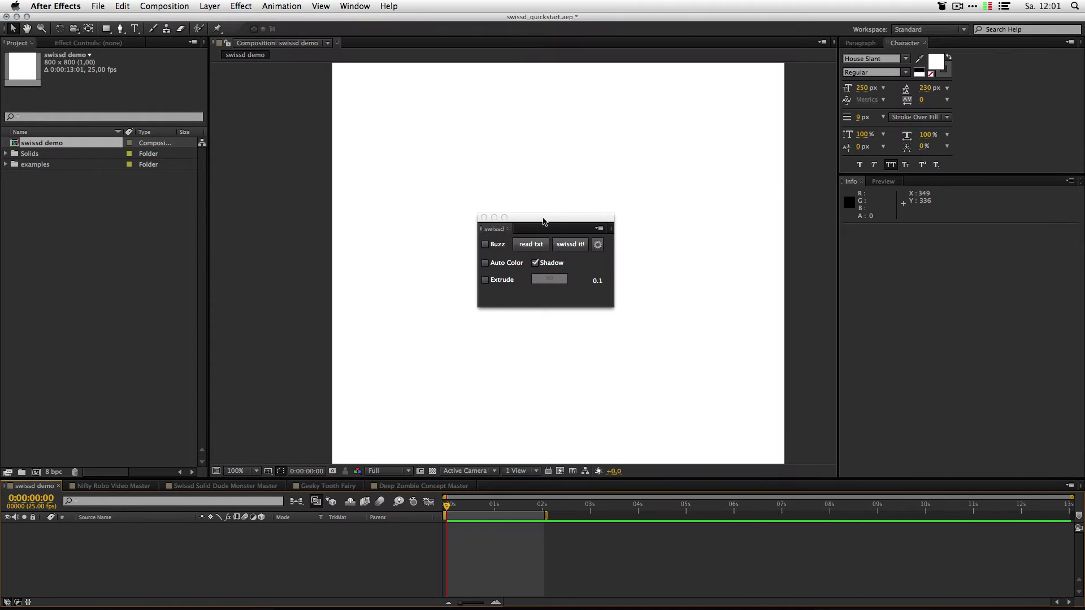
drag(545, 220, 292, 158)
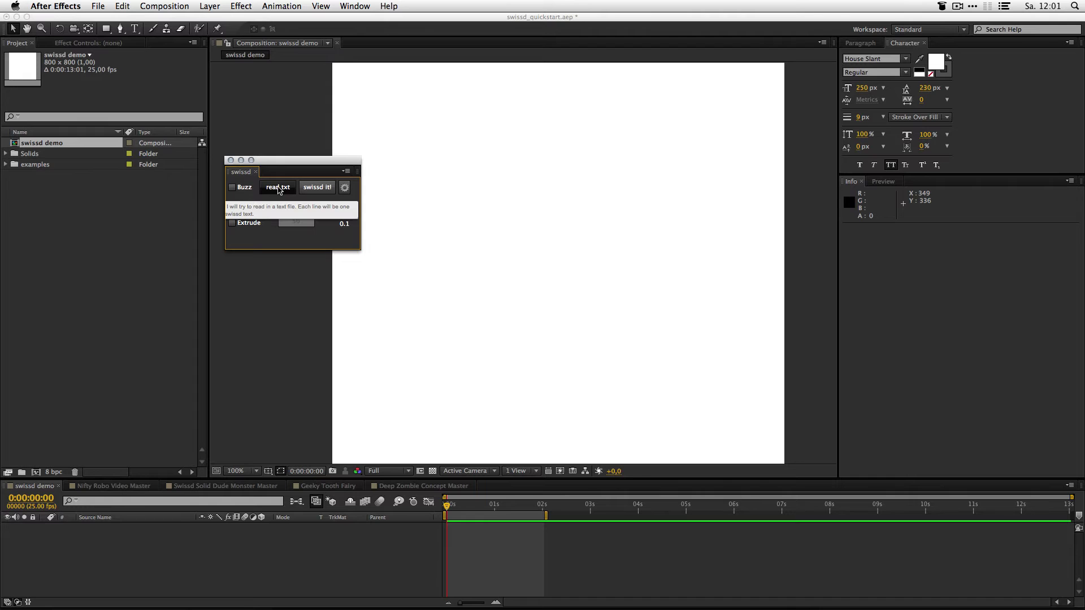
click(277, 189)
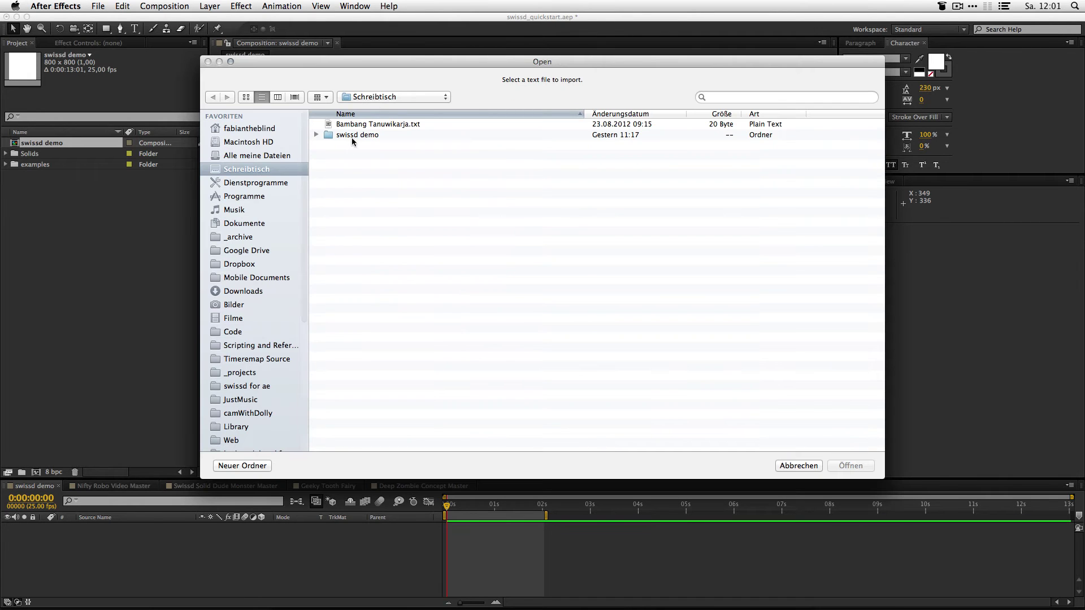
click(355, 138)
double_click(355, 138)
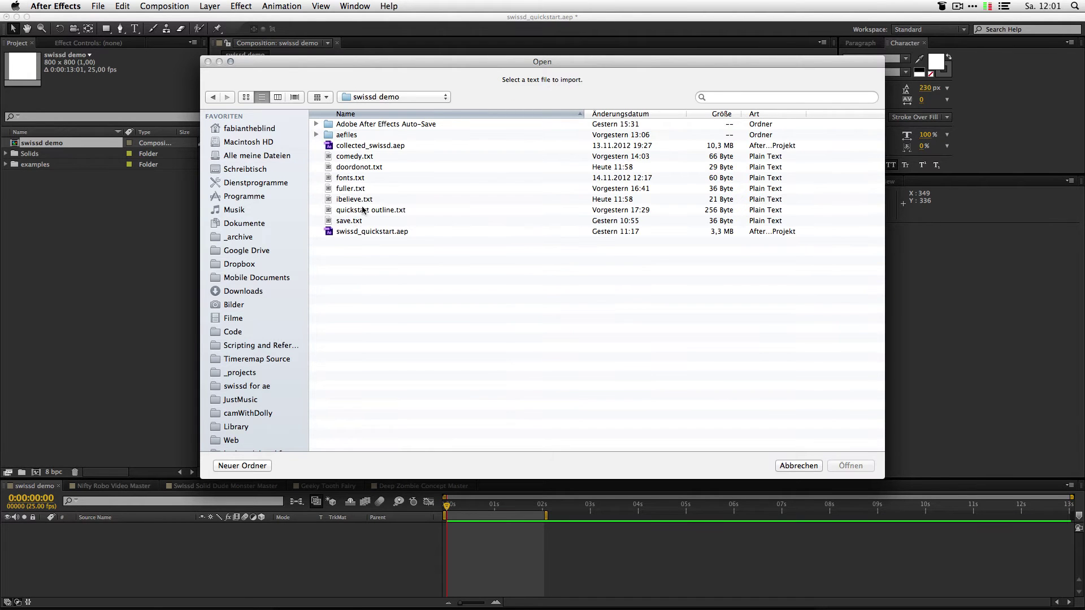
click(357, 167)
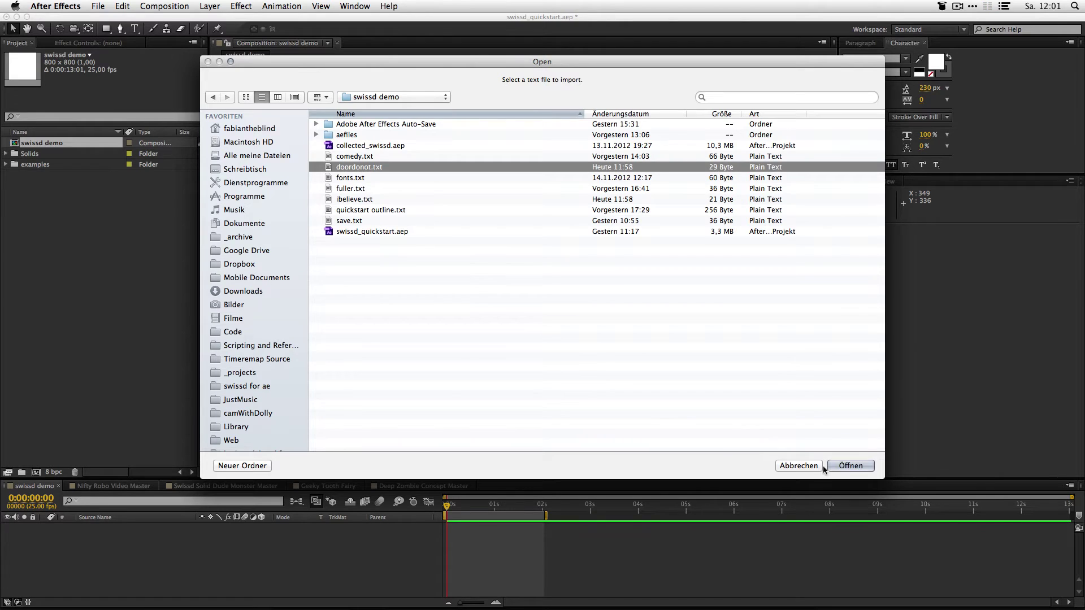
click(850, 465)
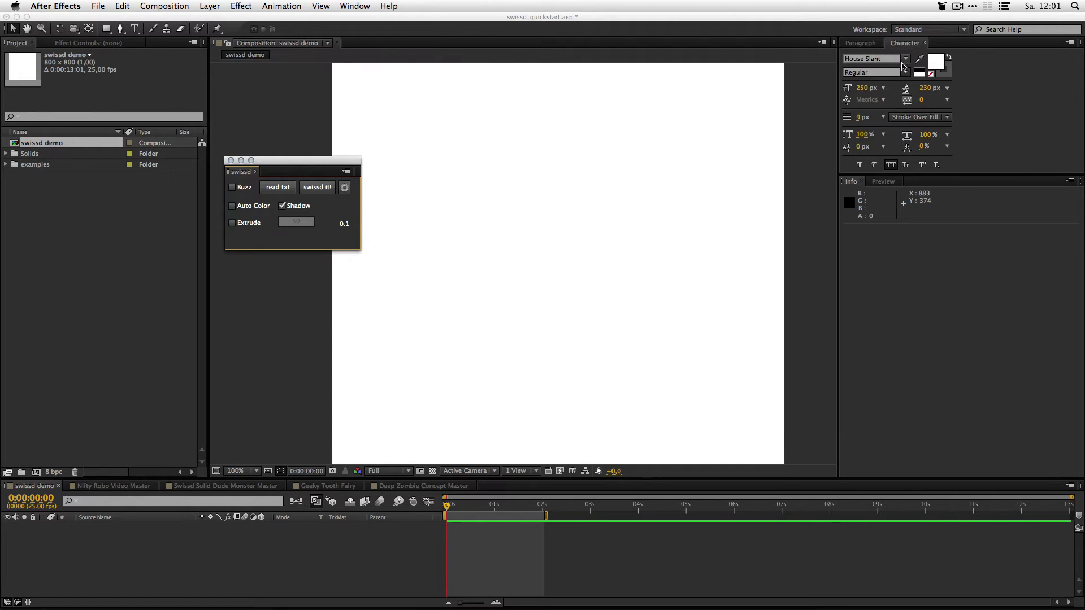
- Set the text font to Orbitron
click(900, 44)
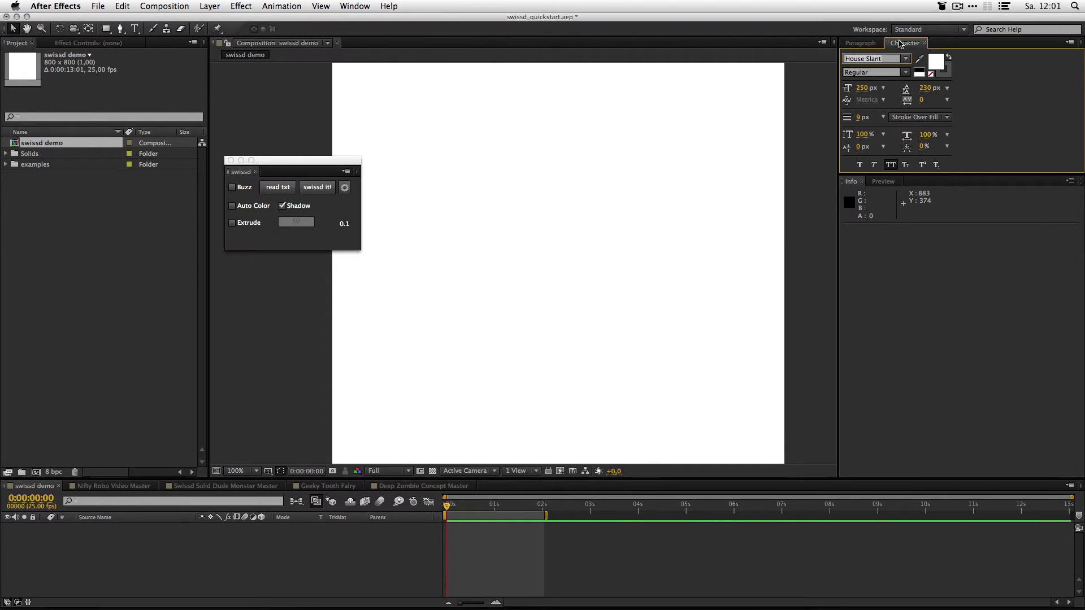
click(858, 59)
text(Orbitron)
key(Return)
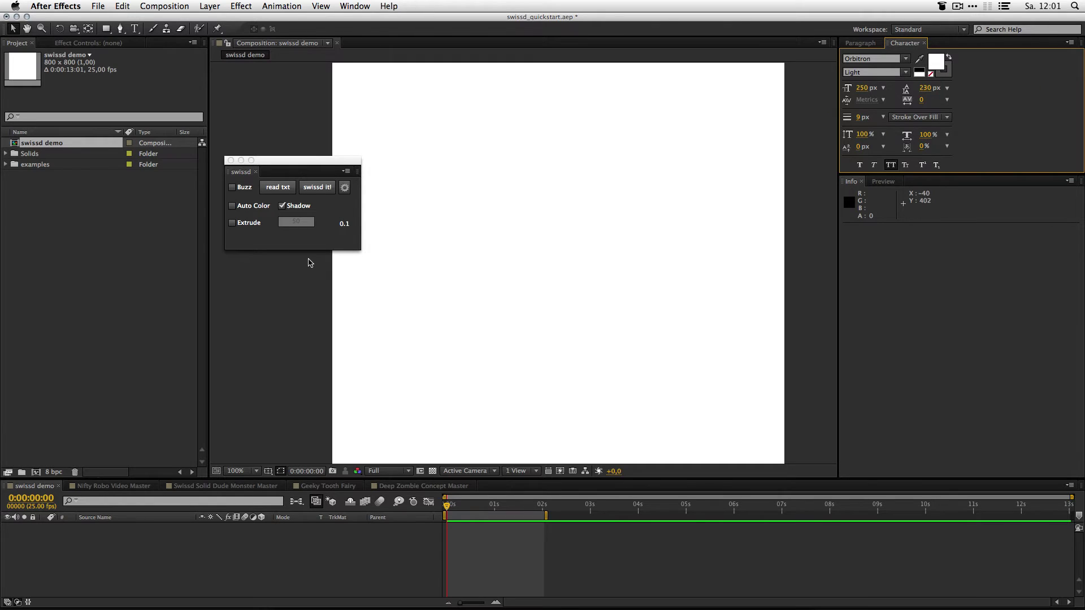
- Generate the swissd text layout and spread its lines by raising "Do or" and shifting "do not" up 18 px
click(317, 187)
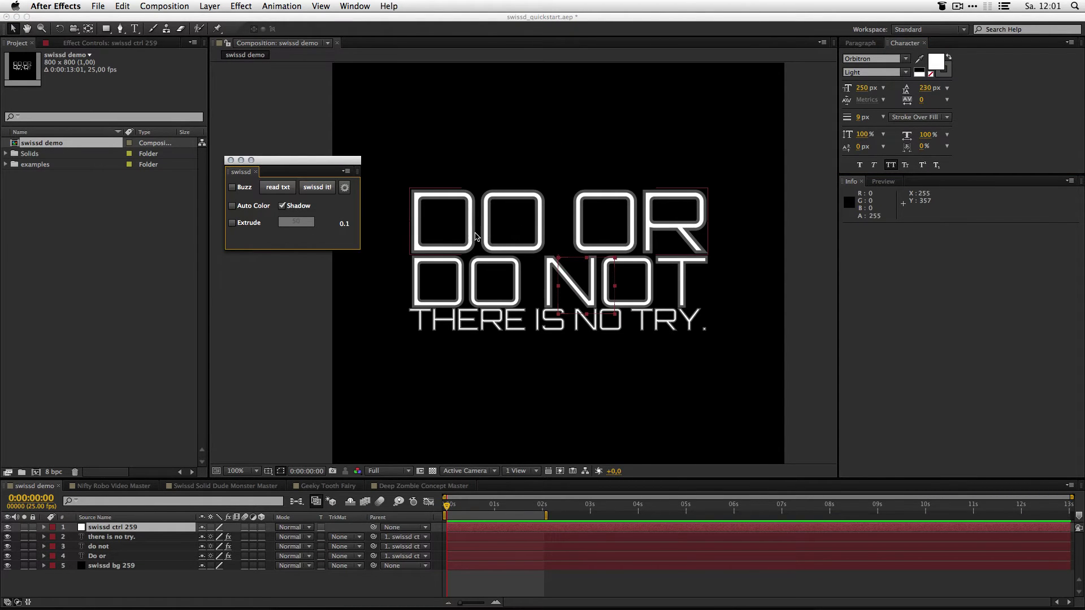
drag(477, 234, 477, 226)
shift+click(474, 291)
drag(475, 291, 474, 281)
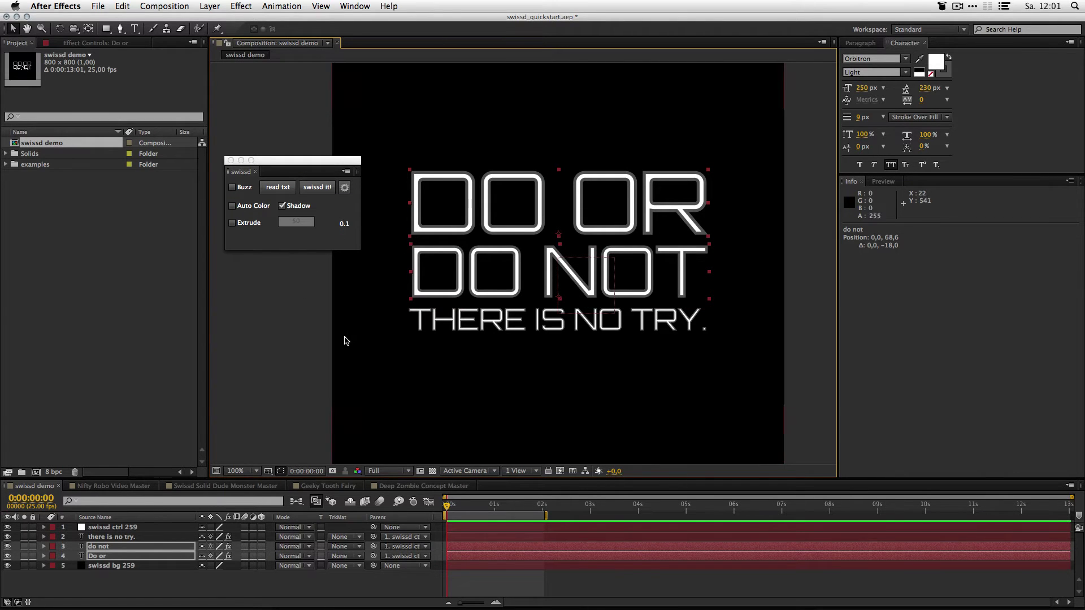
- Delete all generated layers from the swissd demo composition
click(106, 577)
drag(105, 577, 102, 523)
key(Delete)
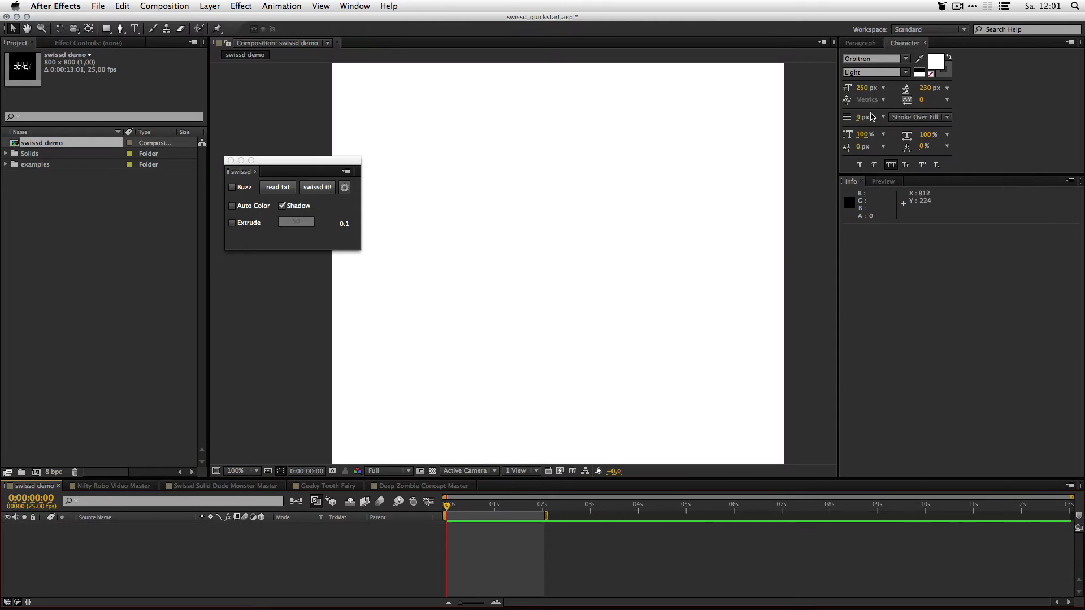
- Set the text stroke width to 1 px
click(944, 76)
click(859, 117)
text(1)
key(Return)
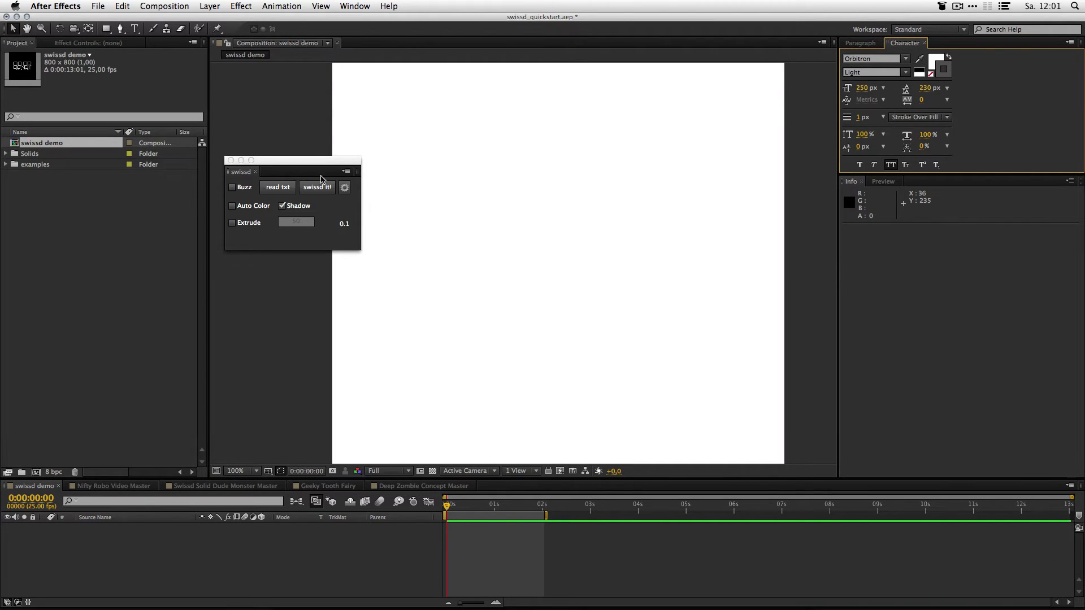
- Generate the layout with the thin stroke, then raise the "Do or" line and move "do not" up 14 px
click(316, 182)
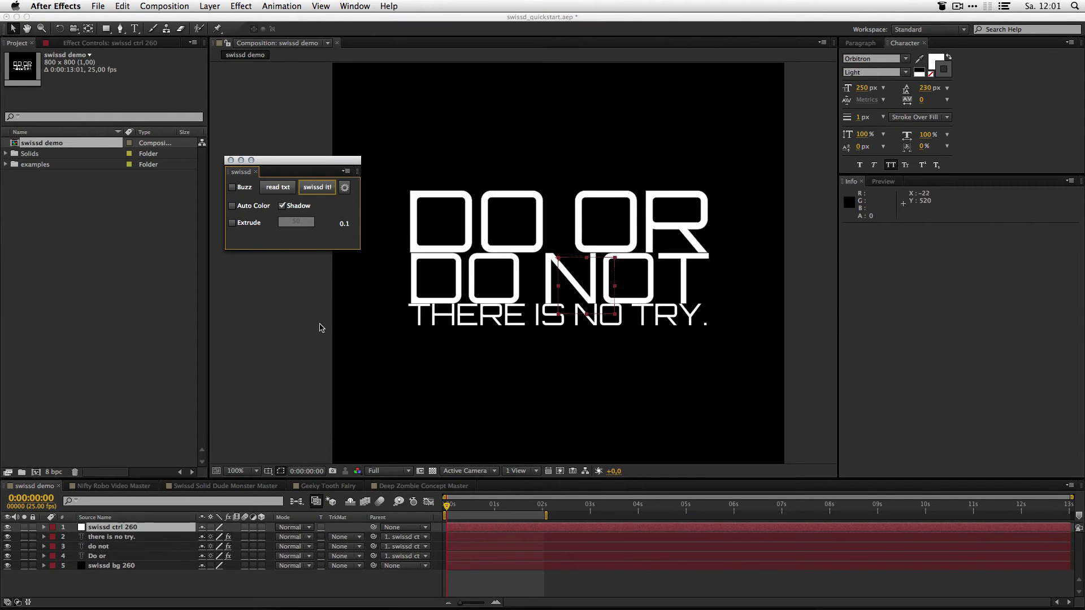
drag(466, 238, 466, 224)
drag(462, 290, 462, 282)
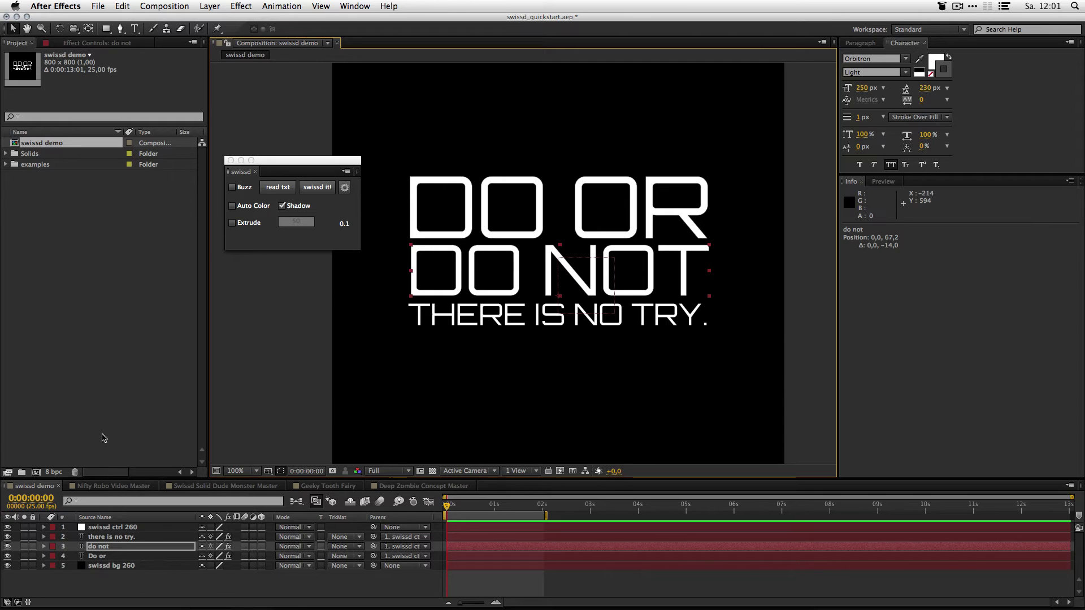
- Clear the swissd demo composition by deleting all of its layers
click(123, 574)
key(super+a)
key(Delete)
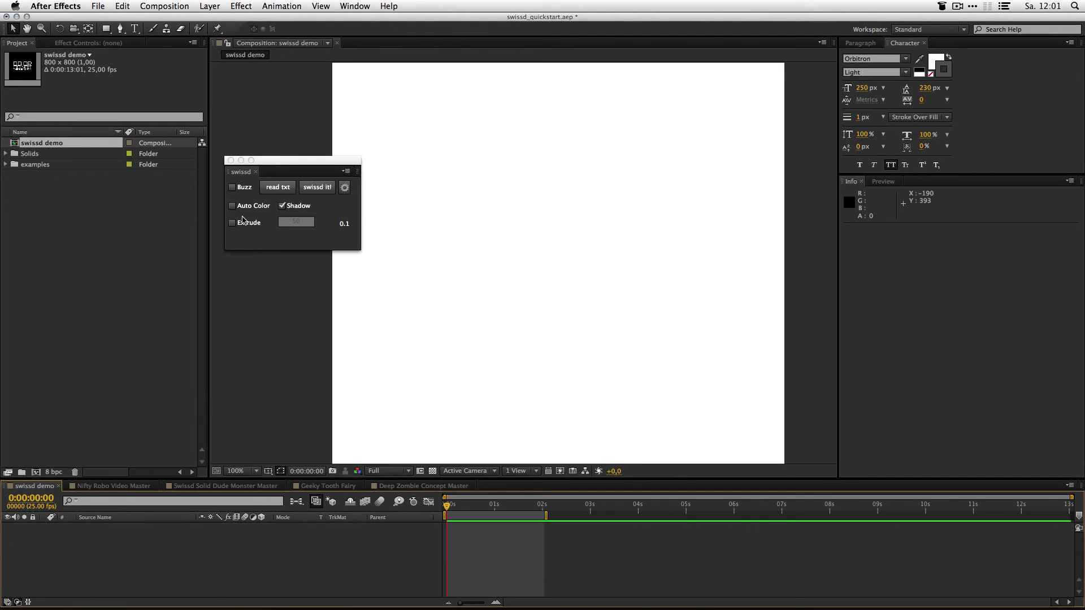
click(283, 207)
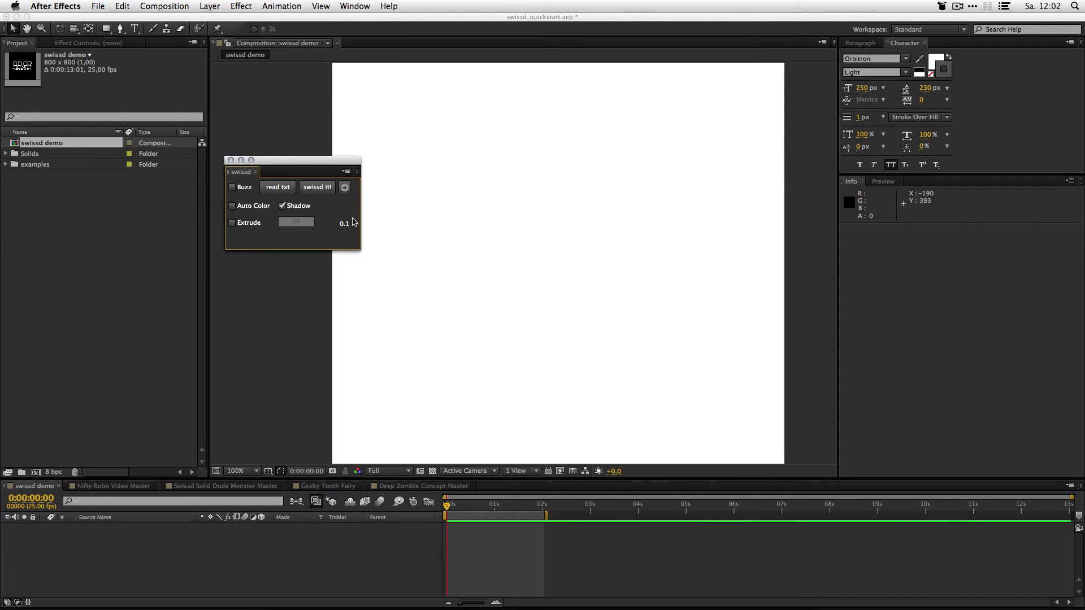
- Set the text fill color to black
click(932, 62)
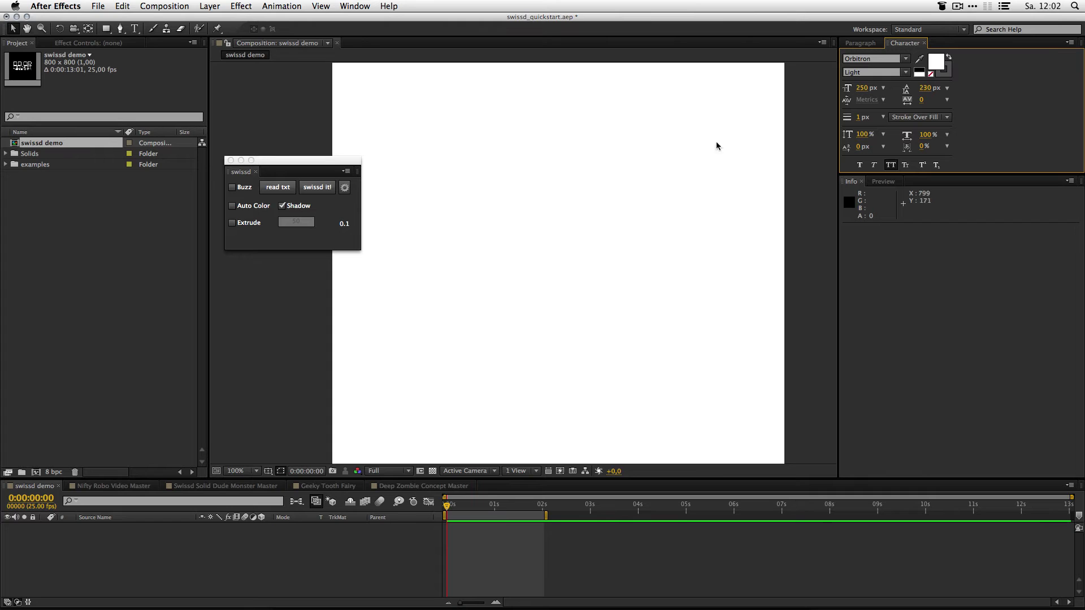
click(930, 66)
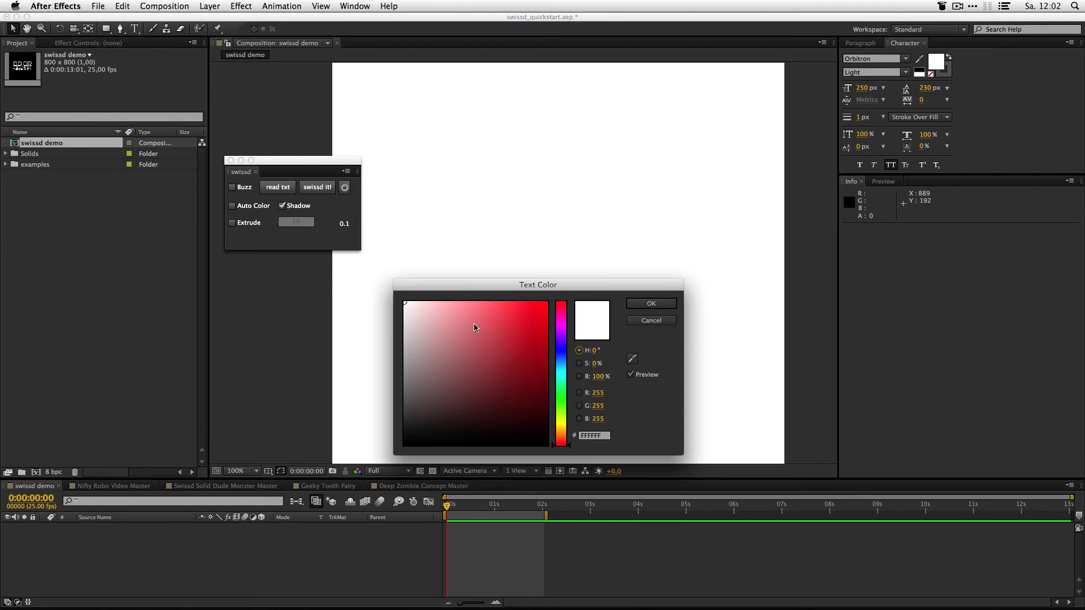
drag(473, 327, 401, 425)
click(651, 304)
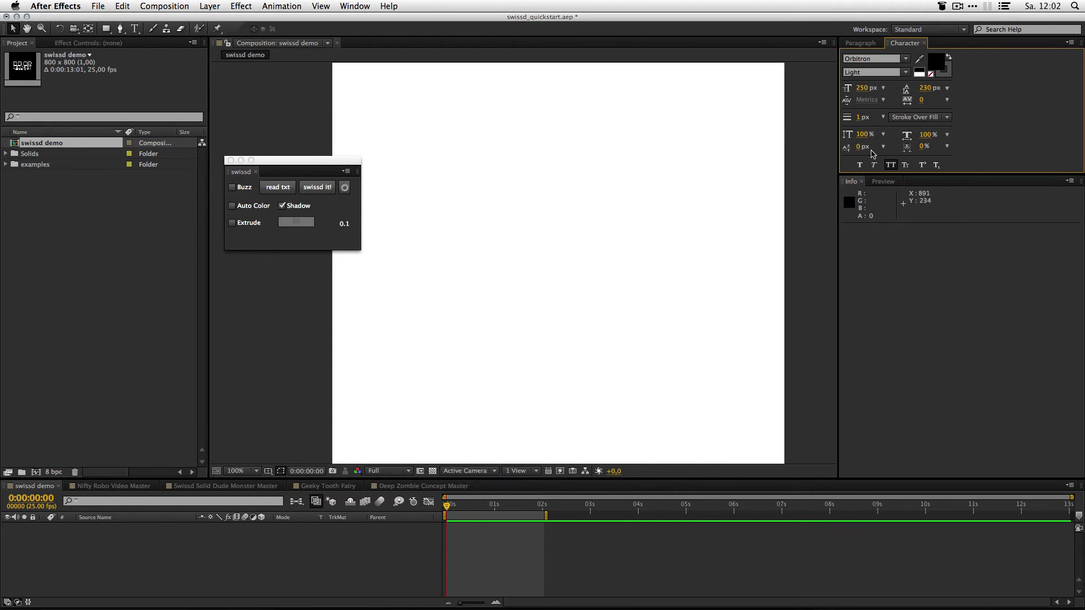
- Generate the swissd layout in black and move the "Do or" and "do not" lines upward to open the spacing
click(317, 187)
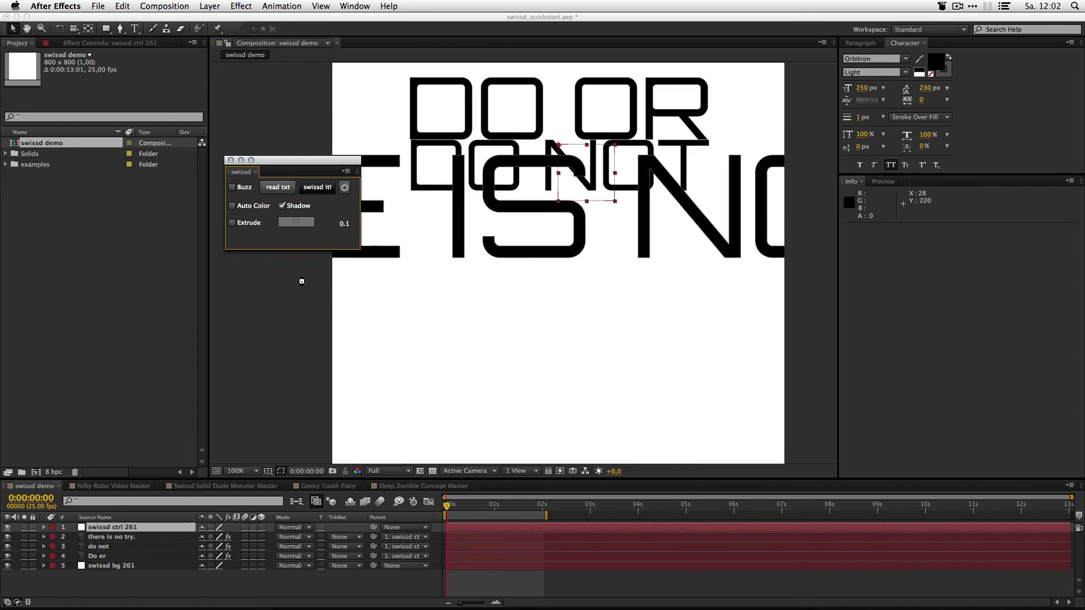
click(318, 189)
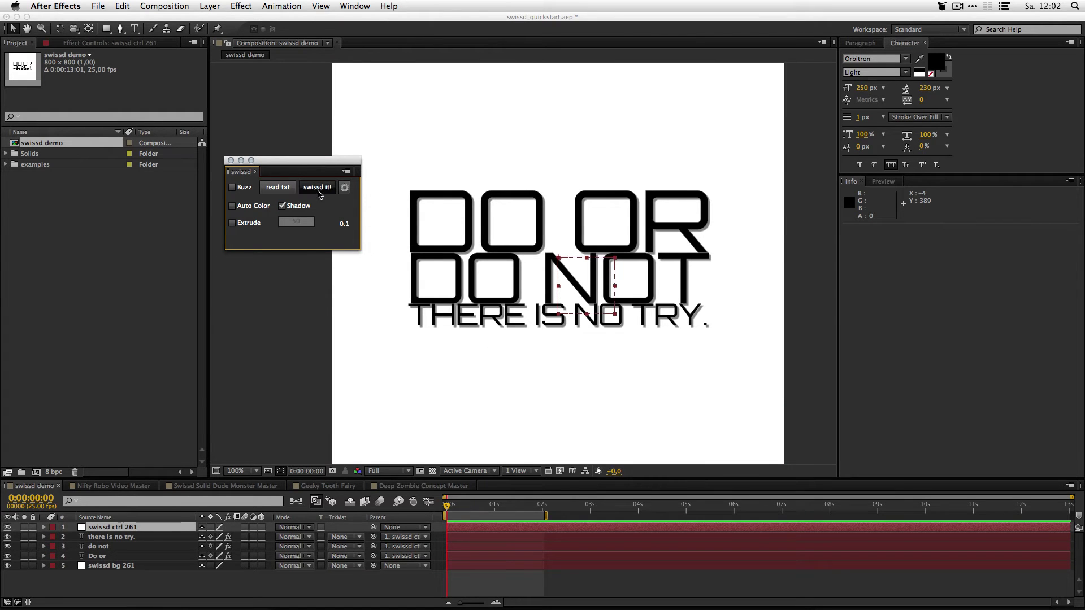
drag(485, 224, 485, 212)
drag(479, 282, 478, 273)
- Change the font style of the "Do or" and "do not" lines to Black
click(871, 87)
click(882, 72)
click(880, 93)
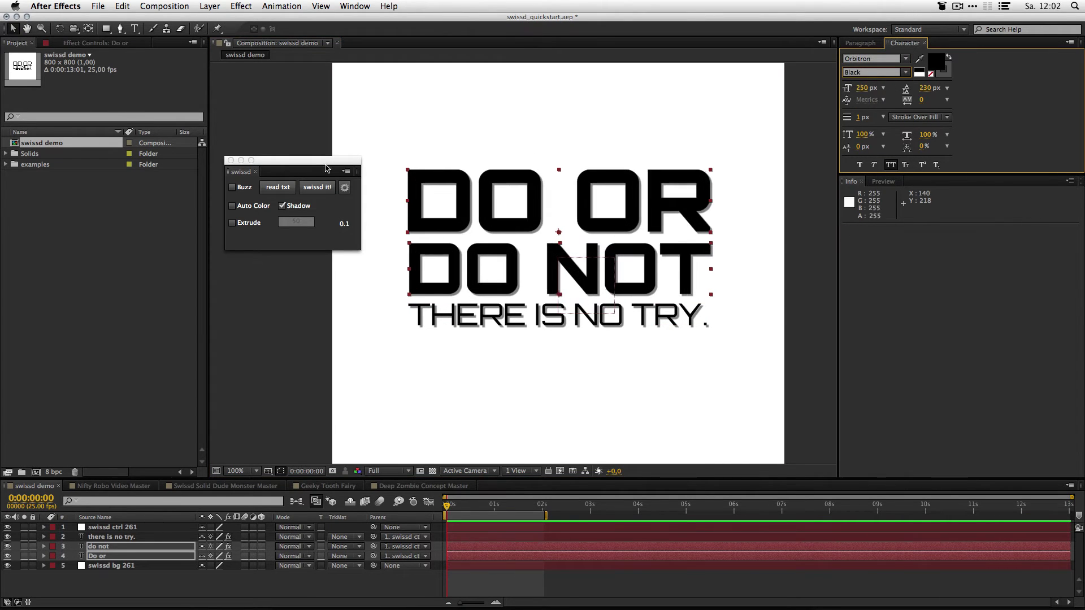
- Generate another swissd layout in the Black style, raising "Do or" and shifting "do not" up 24 px
click(317, 187)
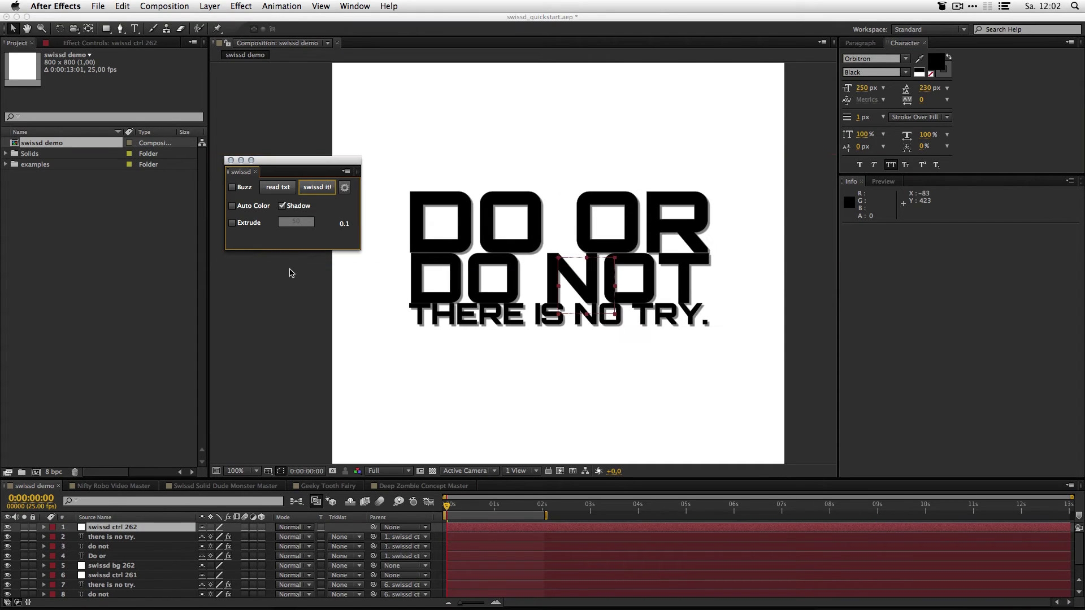
drag(424, 245, 424, 230)
drag(425, 283, 425, 270)
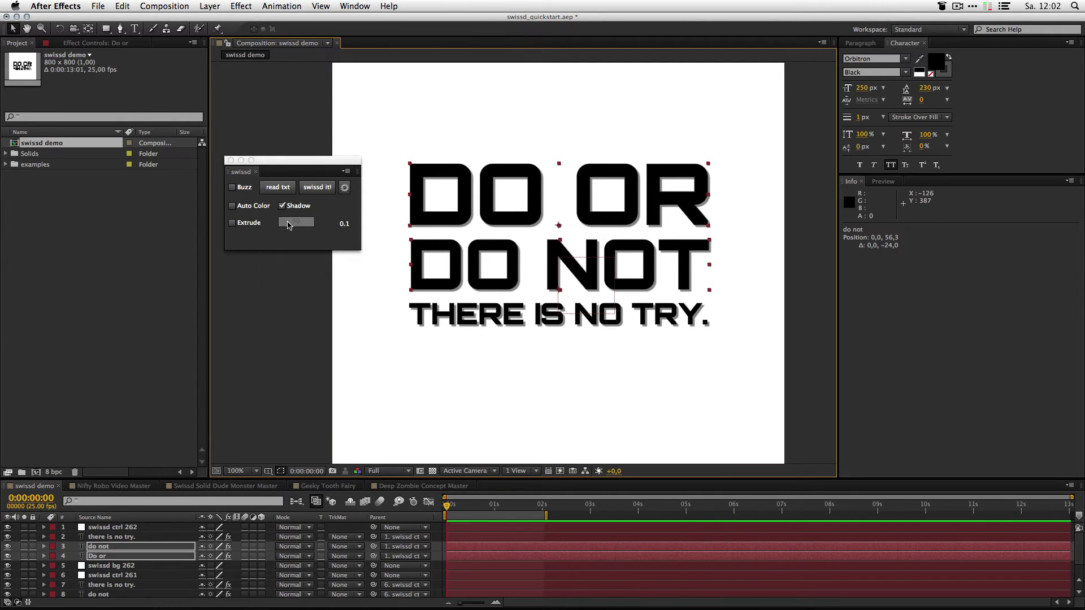
- Enable the Extrude option in swissd and delete all layers from the composition
click(258, 223)
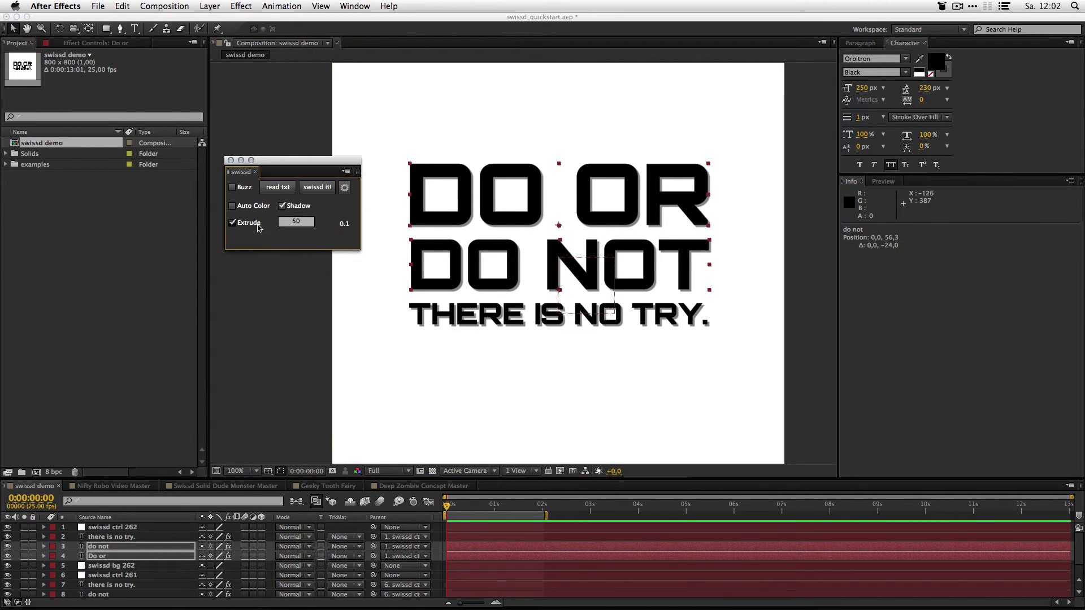
click(91, 552)
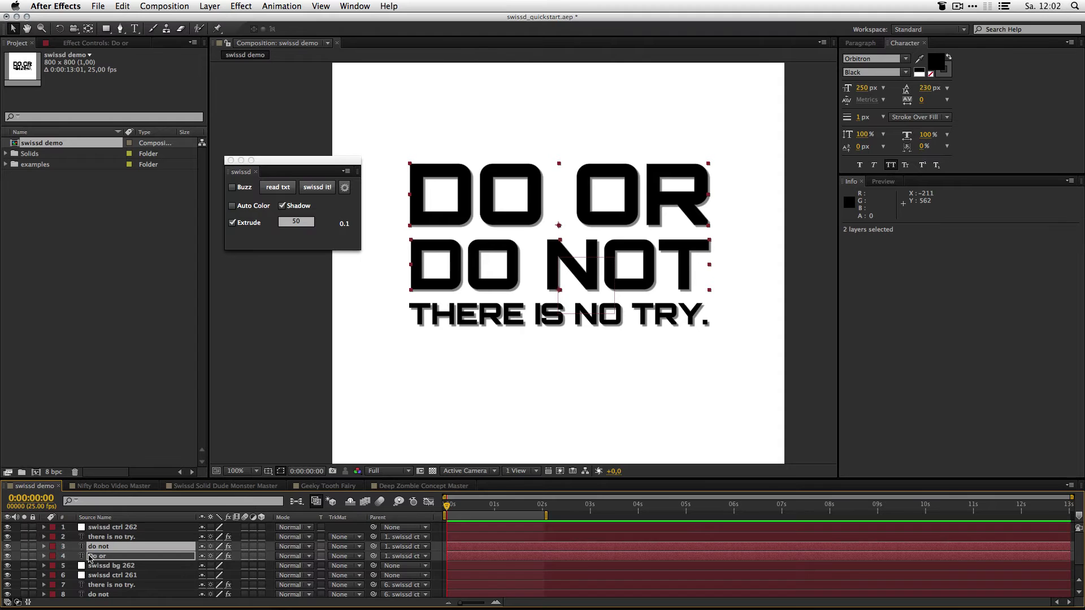
key(super+a)
key(Delete)
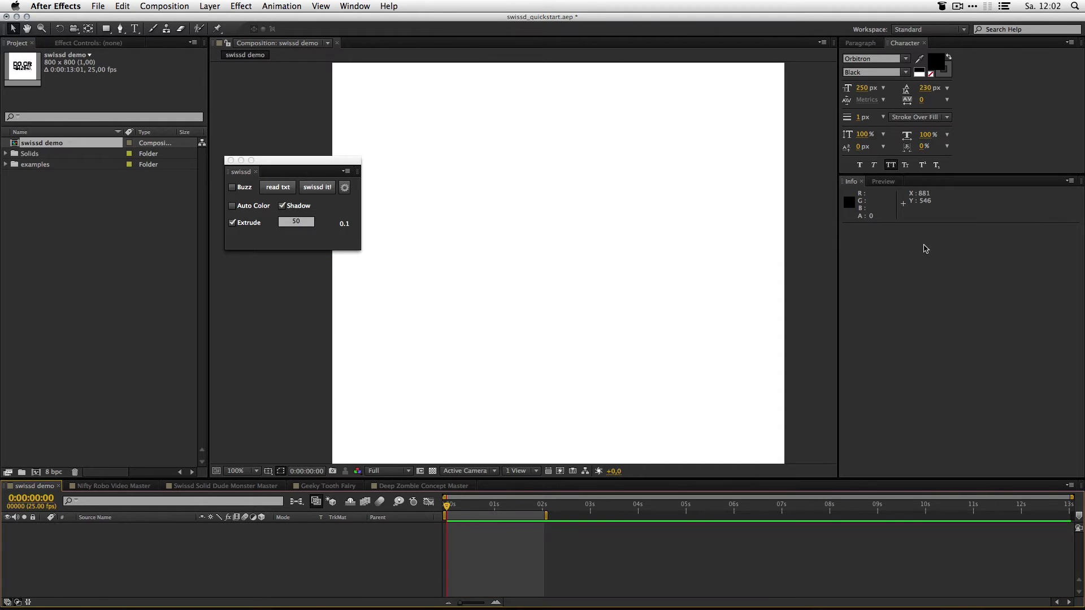
- Set the text fill color to white
click(935, 64)
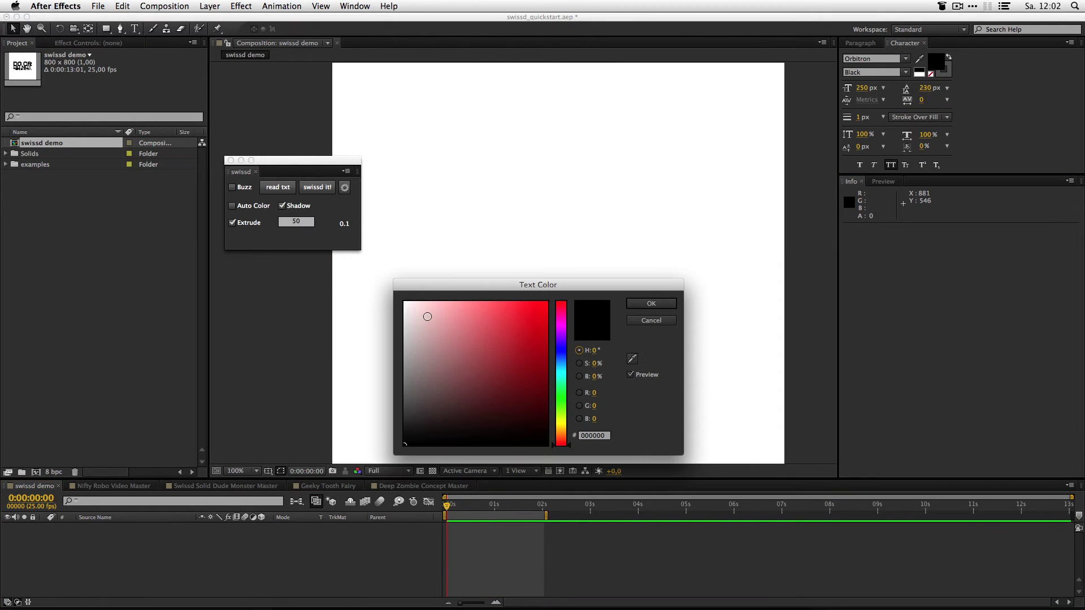
drag(426, 318, 378, 308)
click(651, 305)
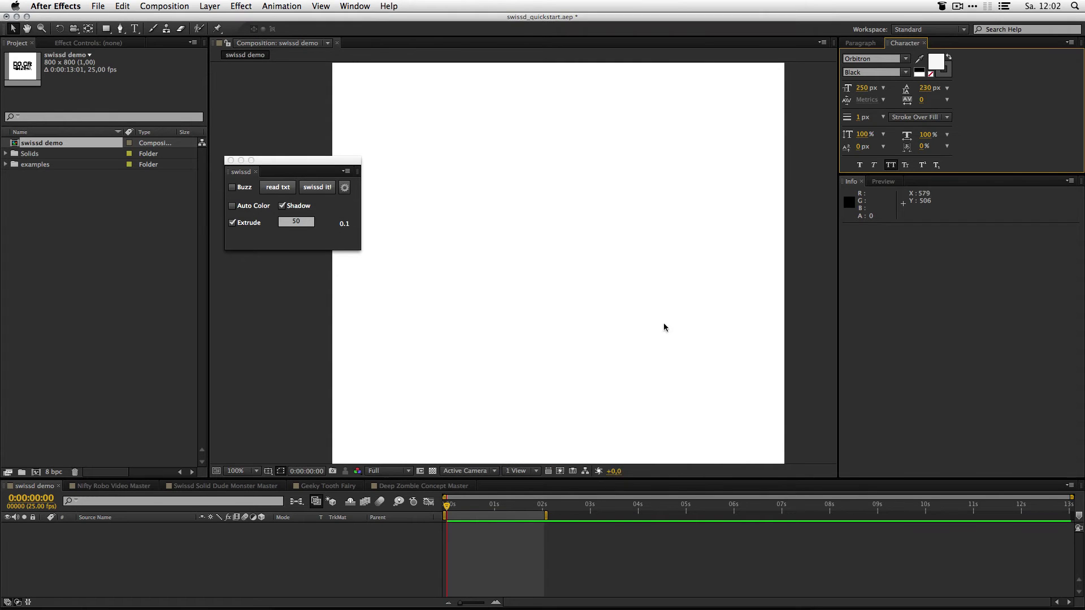
- Set the stroke order to All Fills Over All Strokes and generate the extruded swissd text layout
click(906, 118)
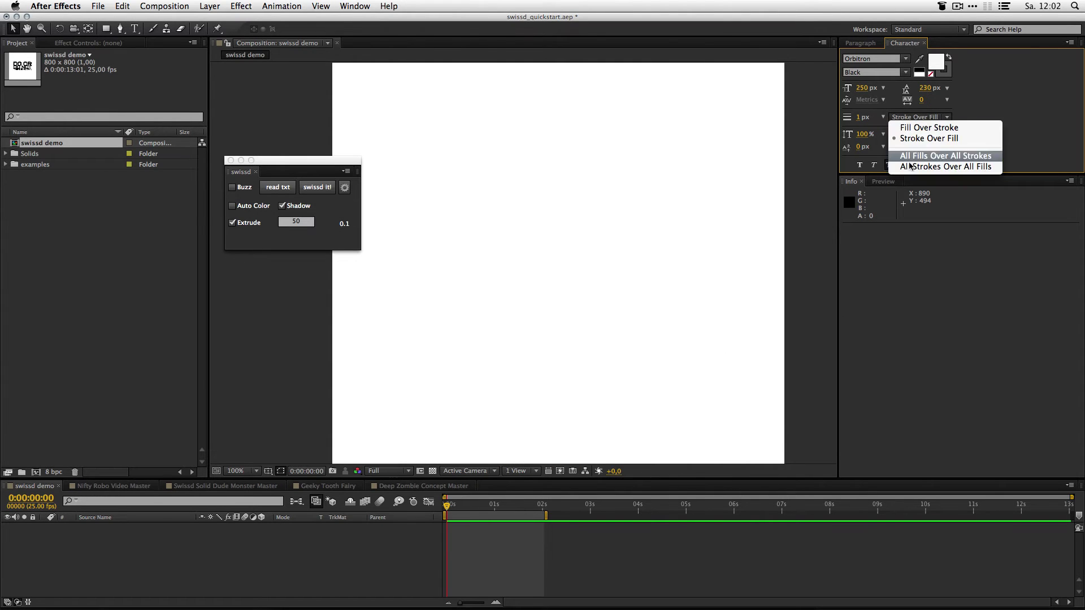
click(940, 160)
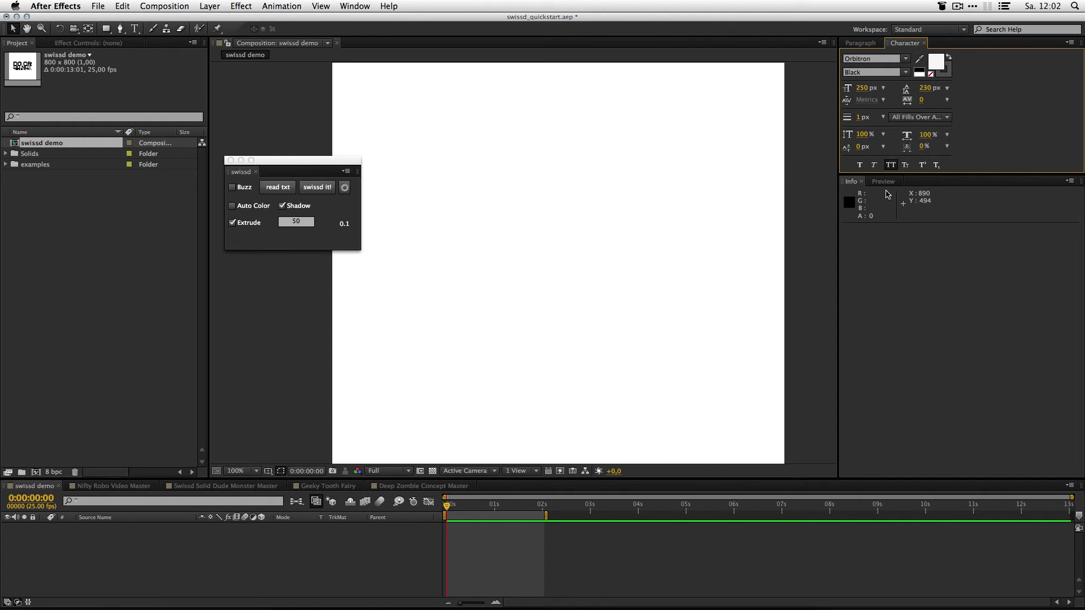
click(317, 188)
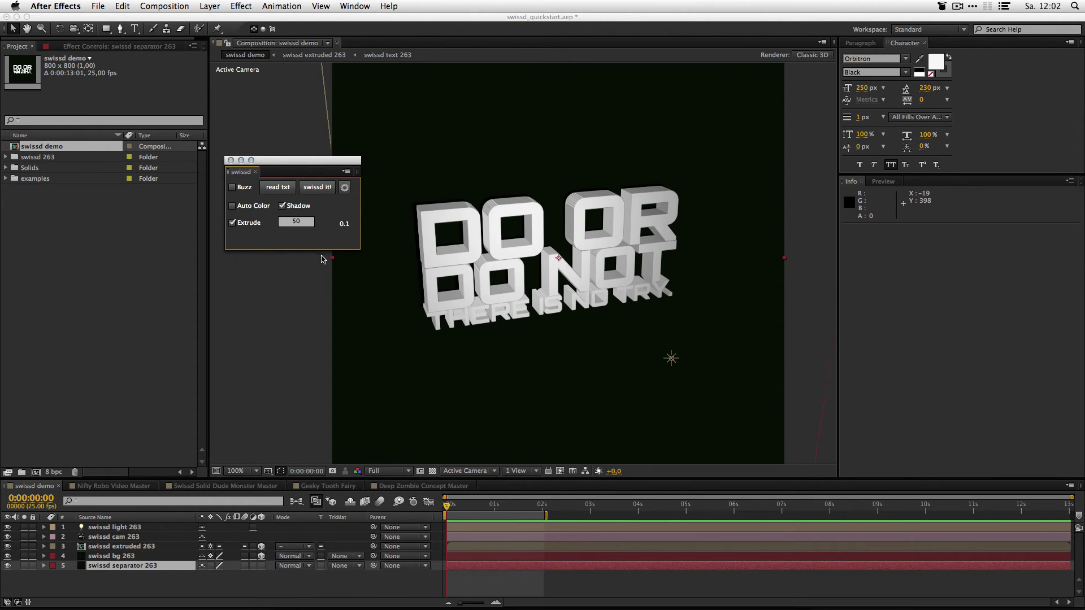
- In the nested swissd text 263 composition, move "there is no try." down 12 px and "Do or" up 12 px
click(111, 547)
double_click(105, 546)
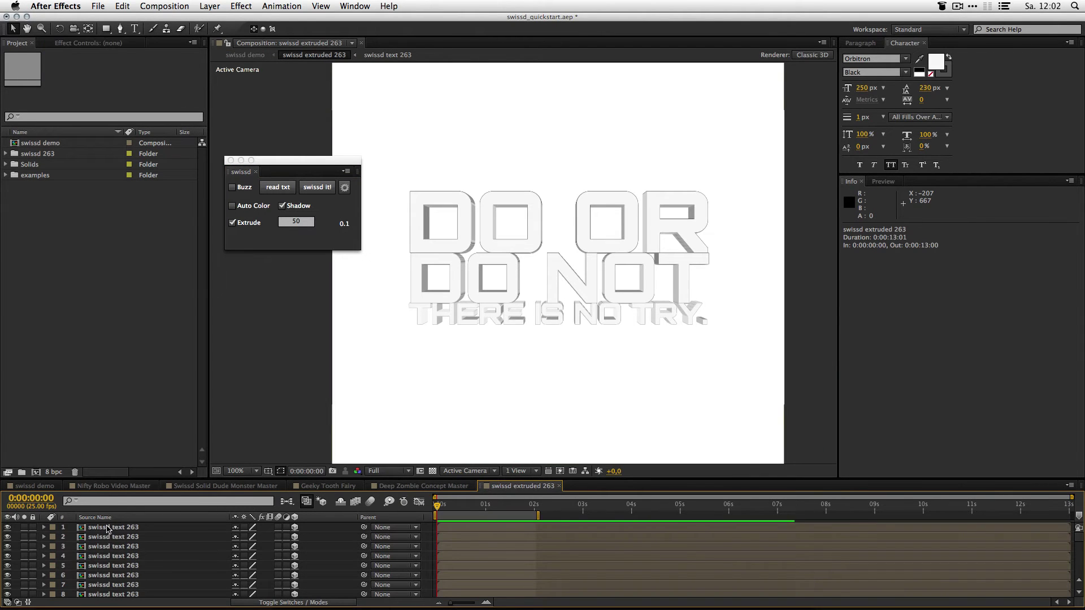
double_click(107, 528)
click(119, 541)
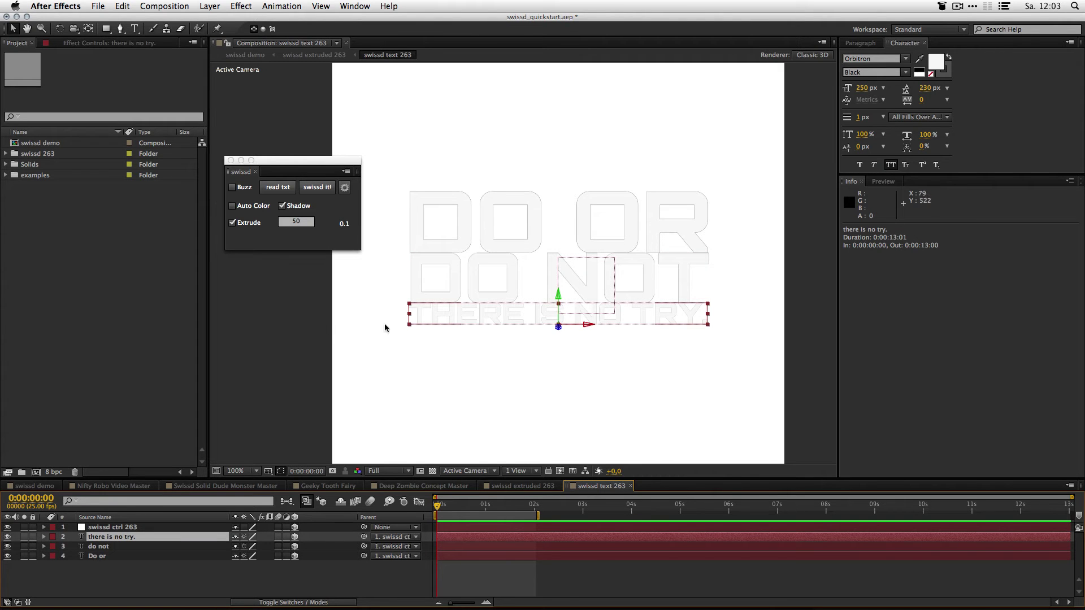
drag(448, 319, 449, 325)
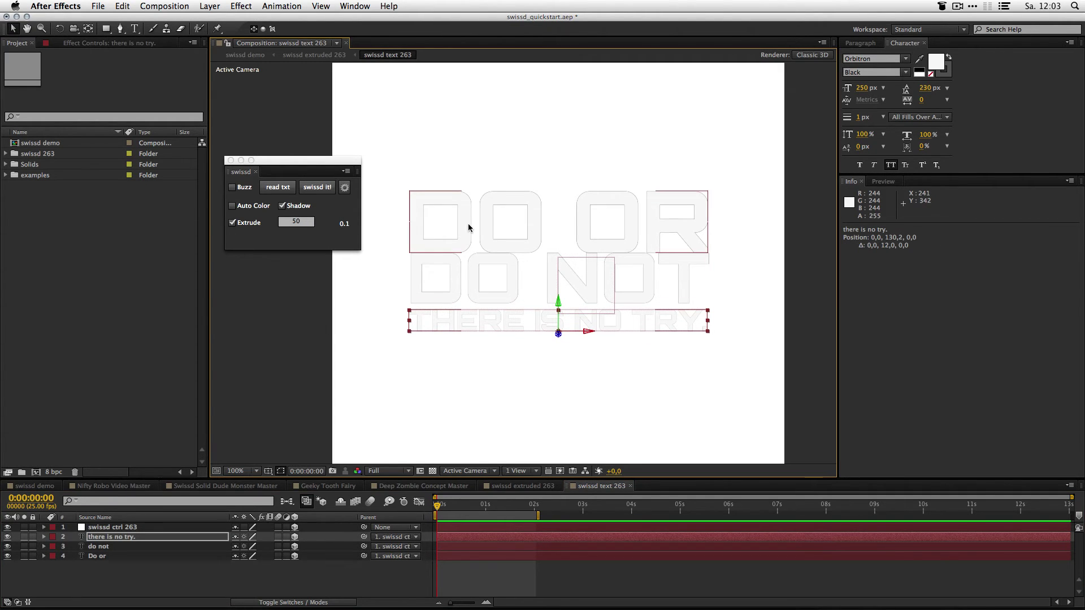
drag(466, 232, 466, 225)
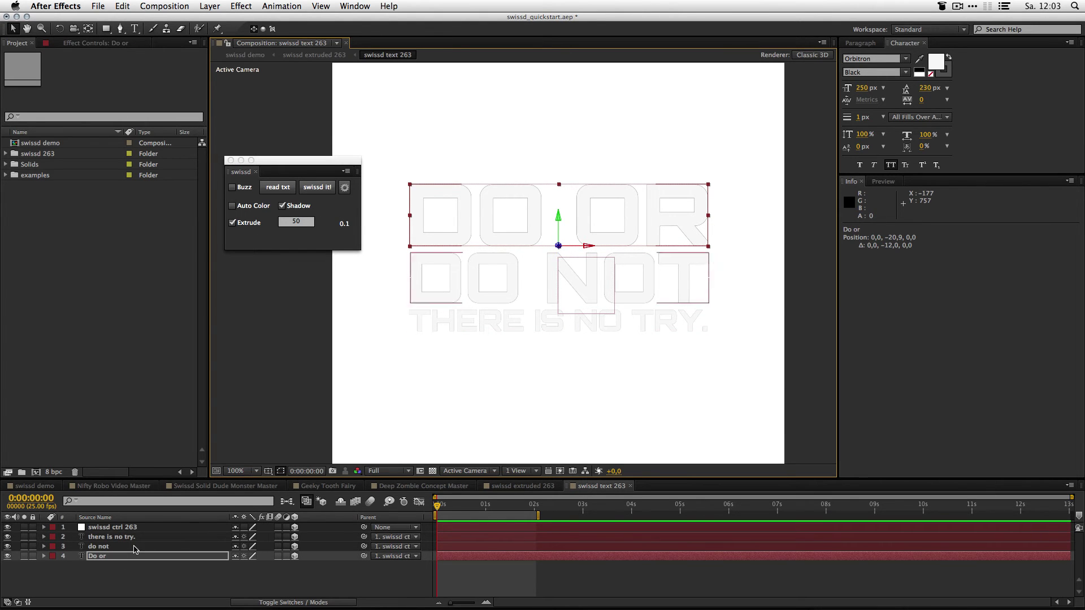
- Return to the swissd demo composition and orbit the camera to a more frontal view of the extruded text
click(308, 502)
click(151, 503)
click(200, 504)
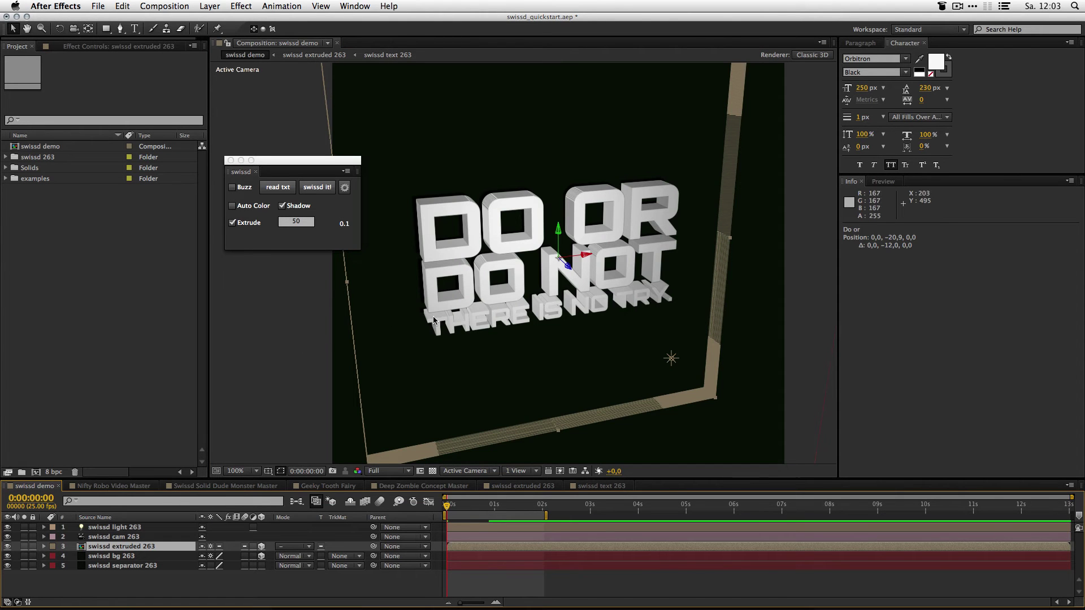
key(c)
drag(488, 307, 439, 287)
click(111, 584)
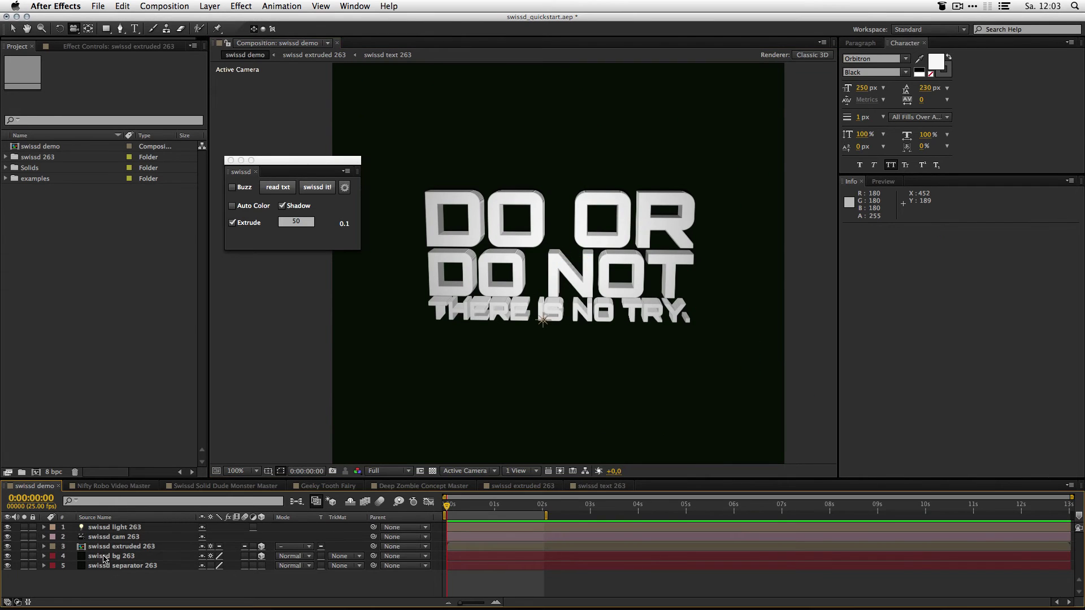
- Turn on Accepts Lights in the material options of the swissd bg 263 layer
click(106, 559)
key(a)
key(a)
drag(165, 576, 161, 519)
click(203, 552)
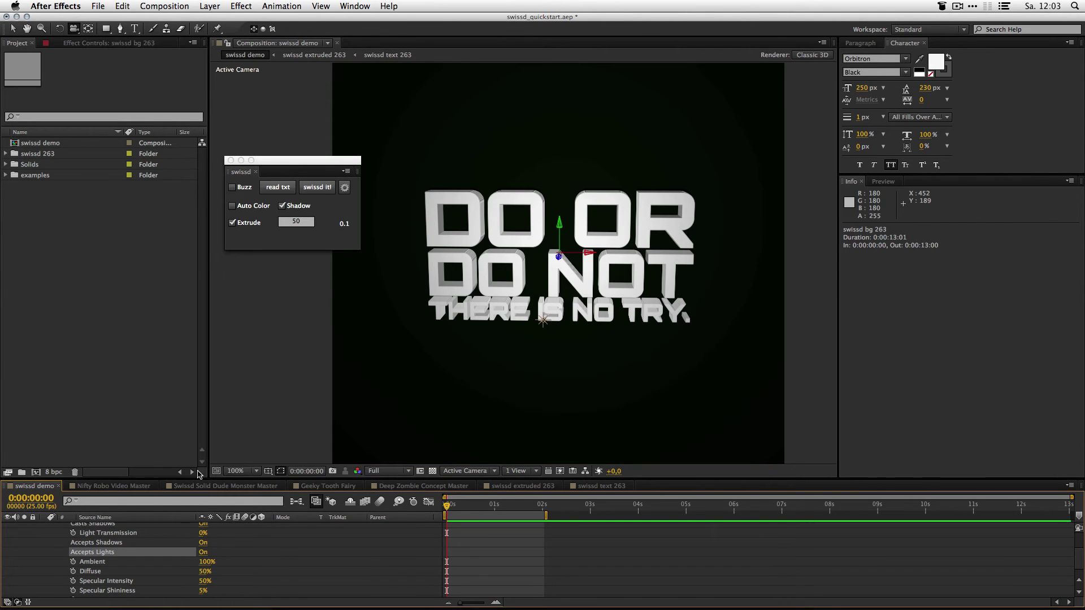
scroll(150, 547, up, 2)
- Change the swissd bg 263 solid's color to dark gray and orbit the camera to an angled view of the text
click(121, 529)
key(super+shift+y)
click(279, 416)
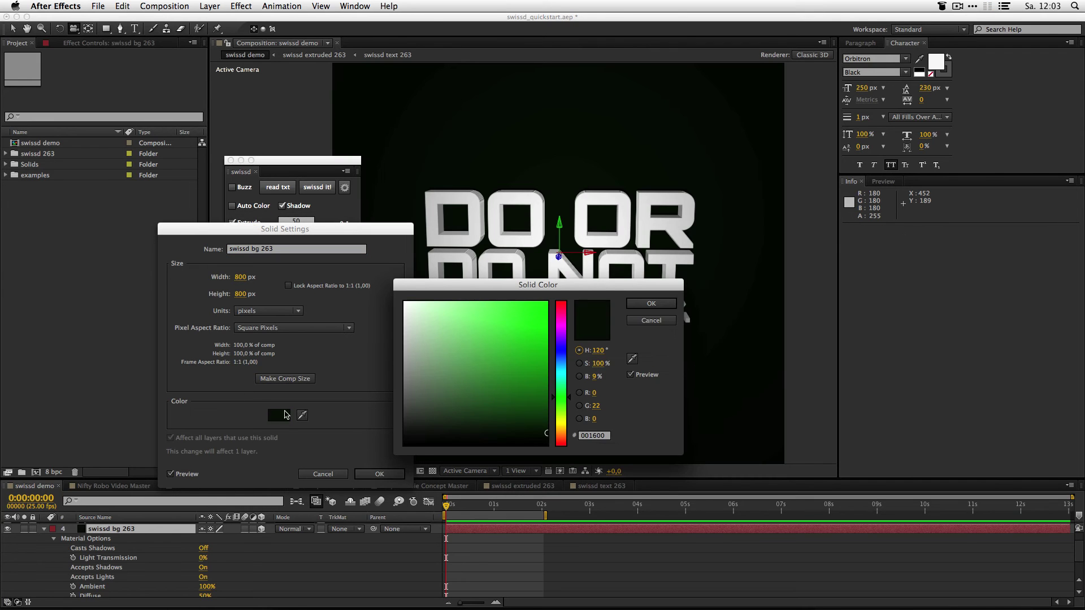
click(410, 391)
click(657, 304)
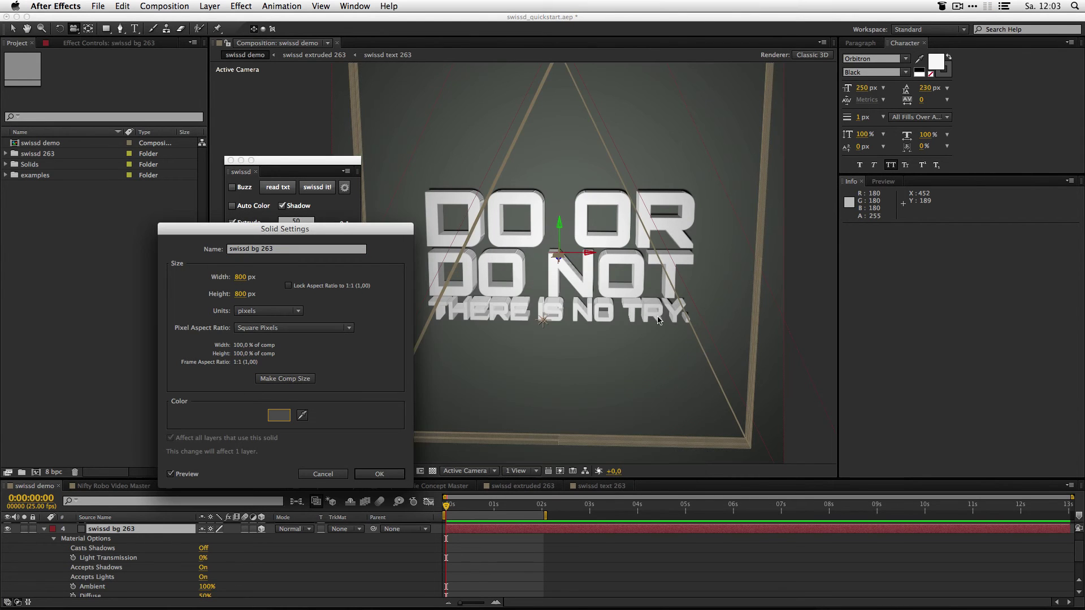
click(367, 474)
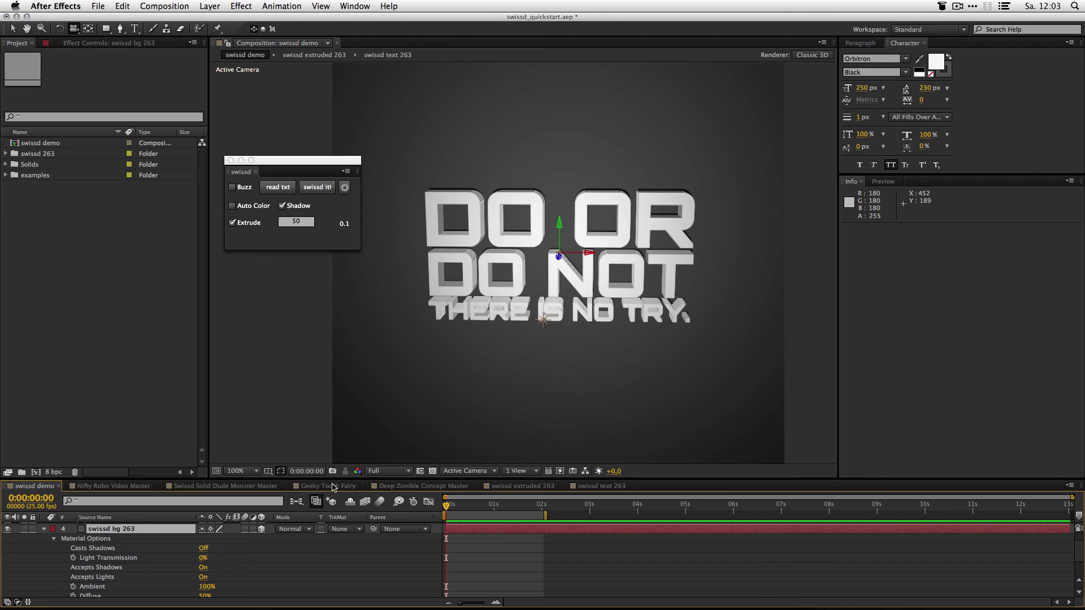
drag(415, 333, 472, 389)
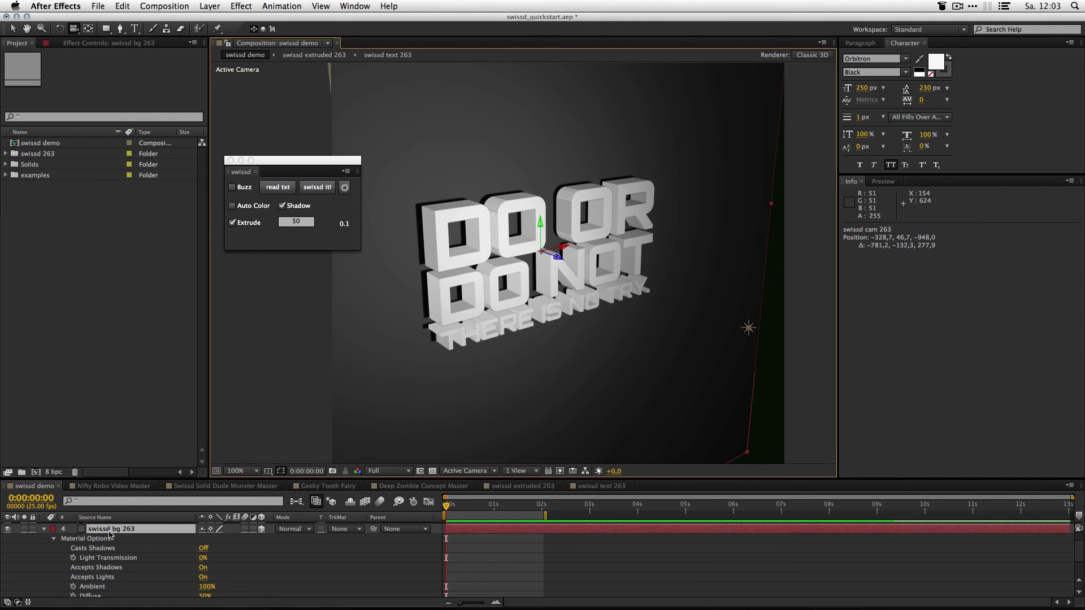
click(45, 529)
- Turn on Casts Shadows for all text layers in swissd extruded 263 and return to the swissd demo composition
double_click(107, 548)
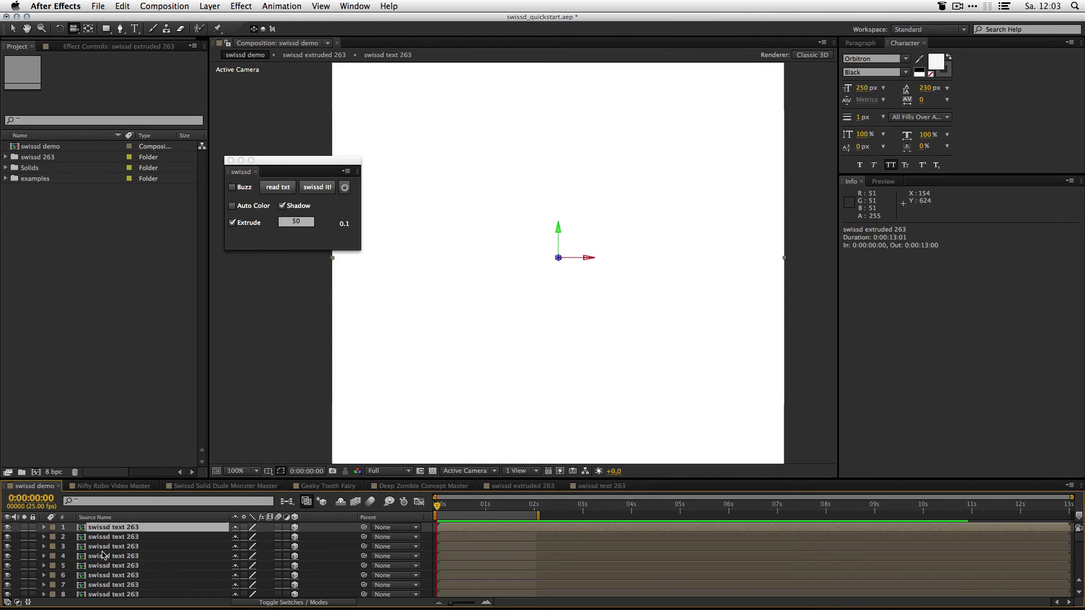
click(127, 548)
key(super+a)
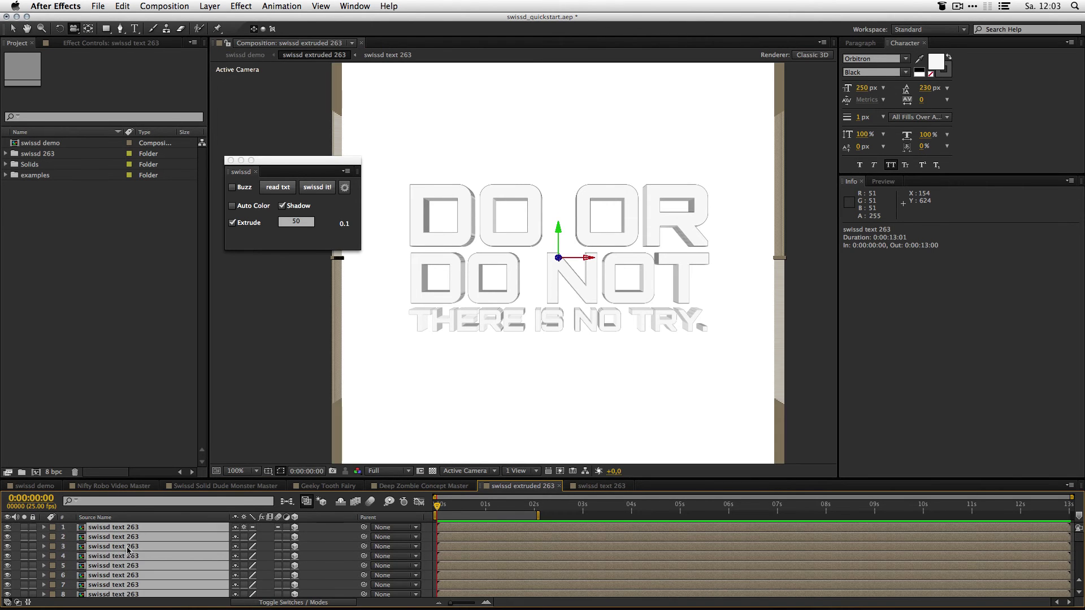
key(a)
key(a)
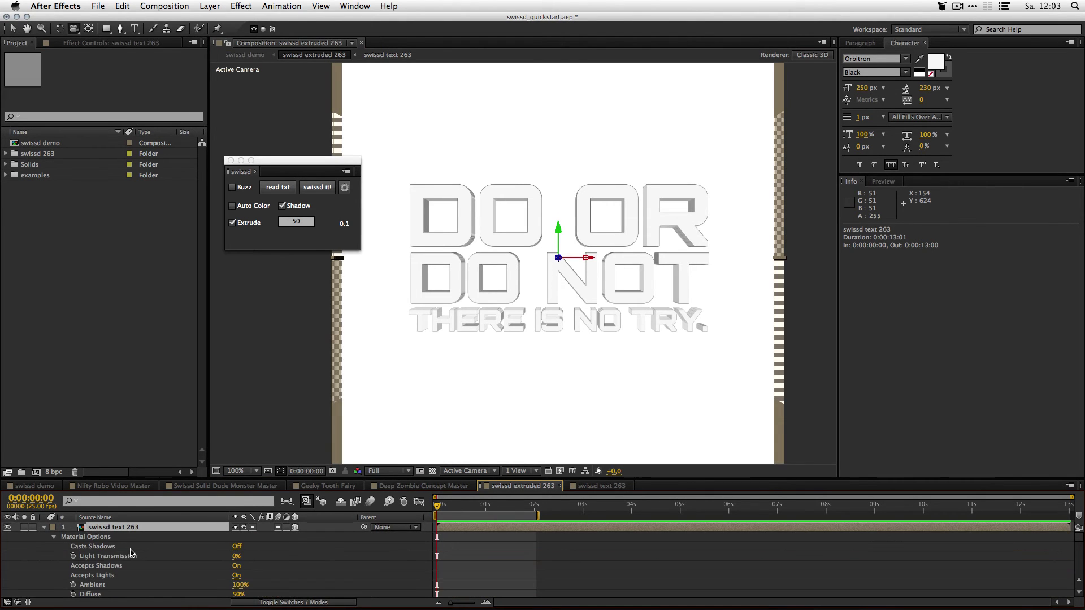
click(226, 546)
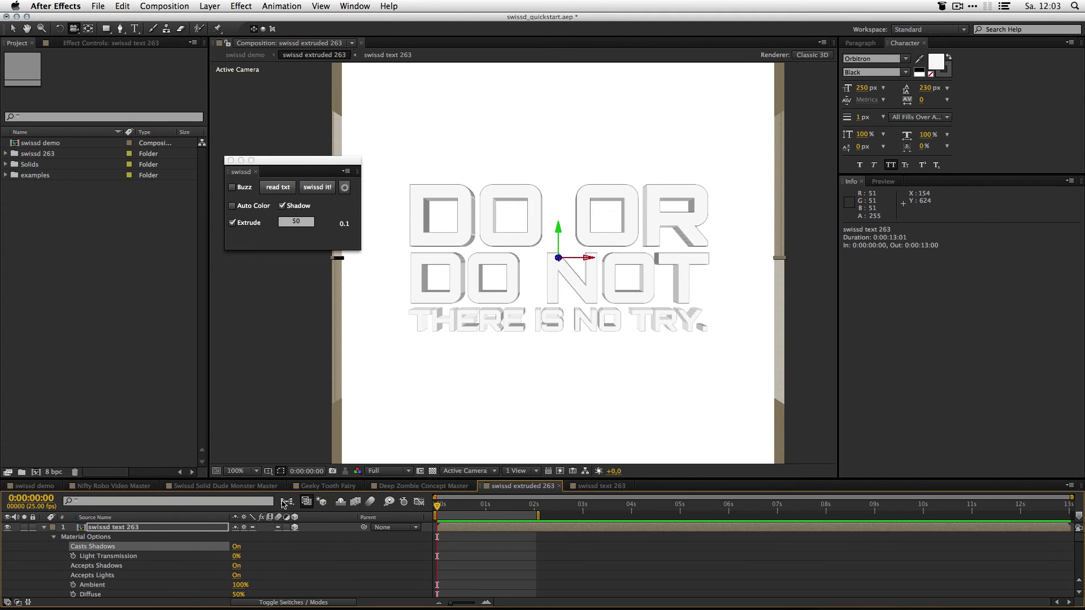
click(284, 504)
click(205, 501)
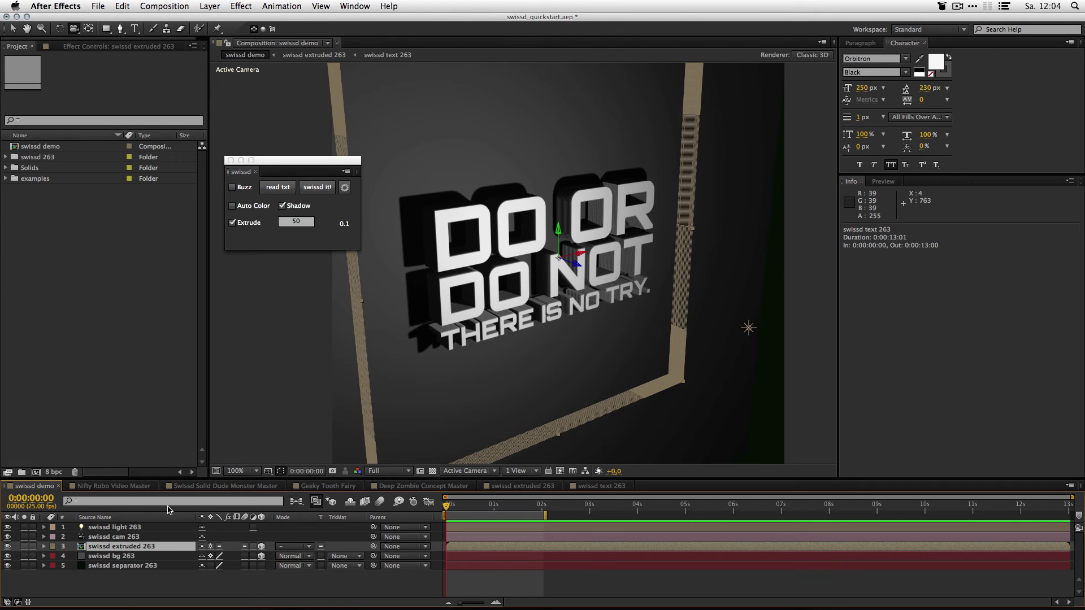
- Set the stroke width of all three text layers in swissd text 263 to 10 px
double_click(112, 547)
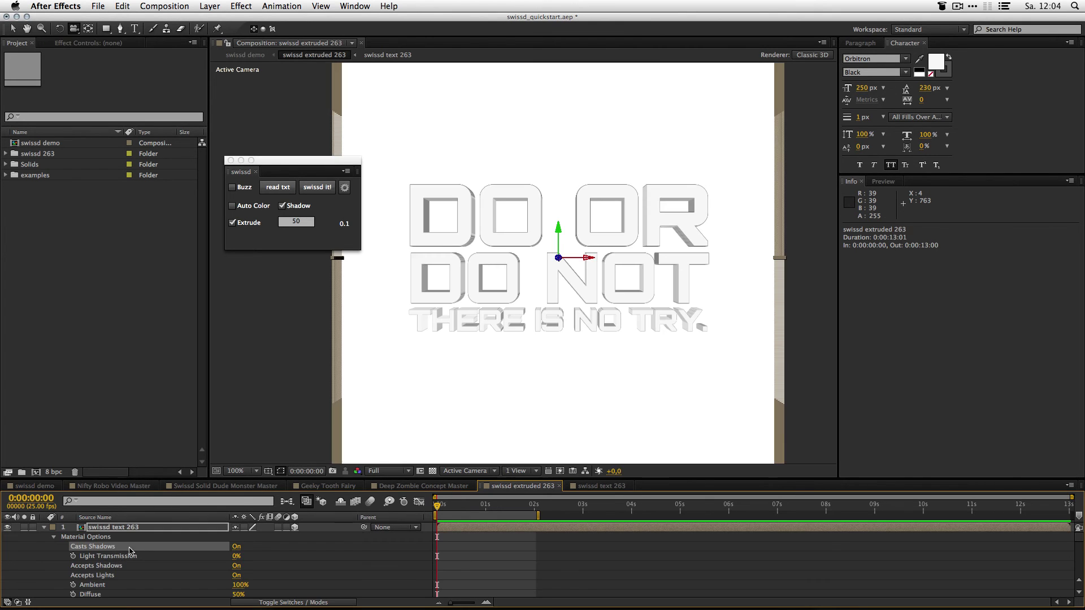
double_click(108, 529)
click(111, 538)
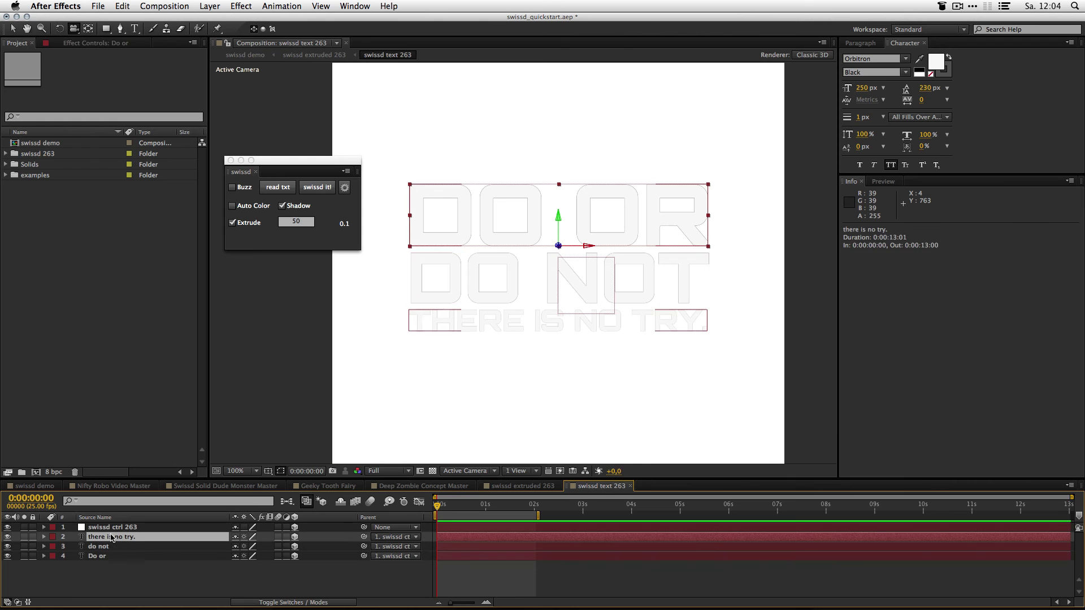
shift+click(109, 555)
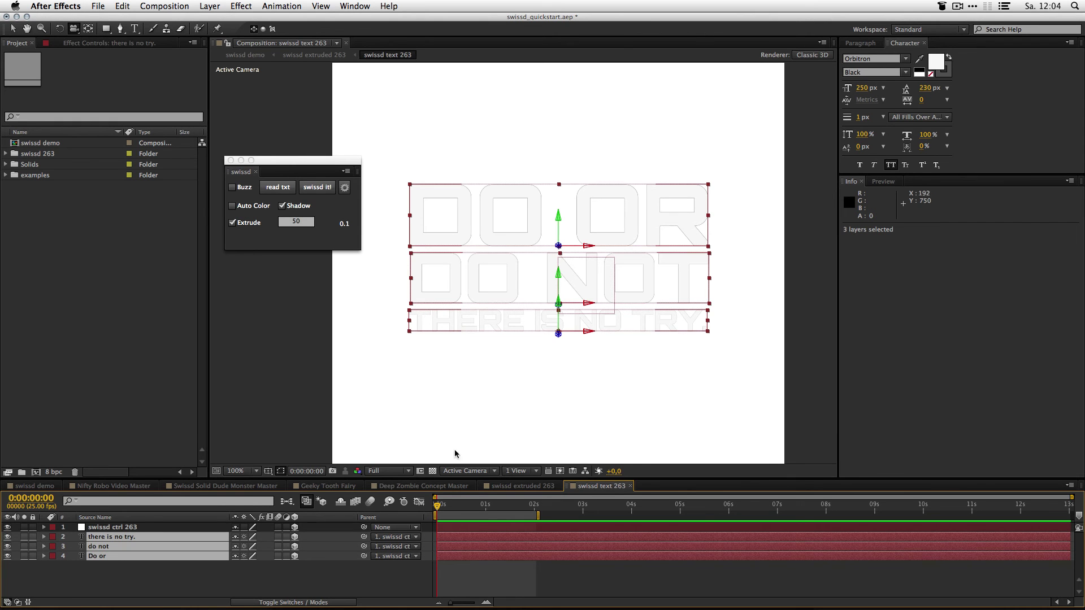
click(859, 121)
text(9)
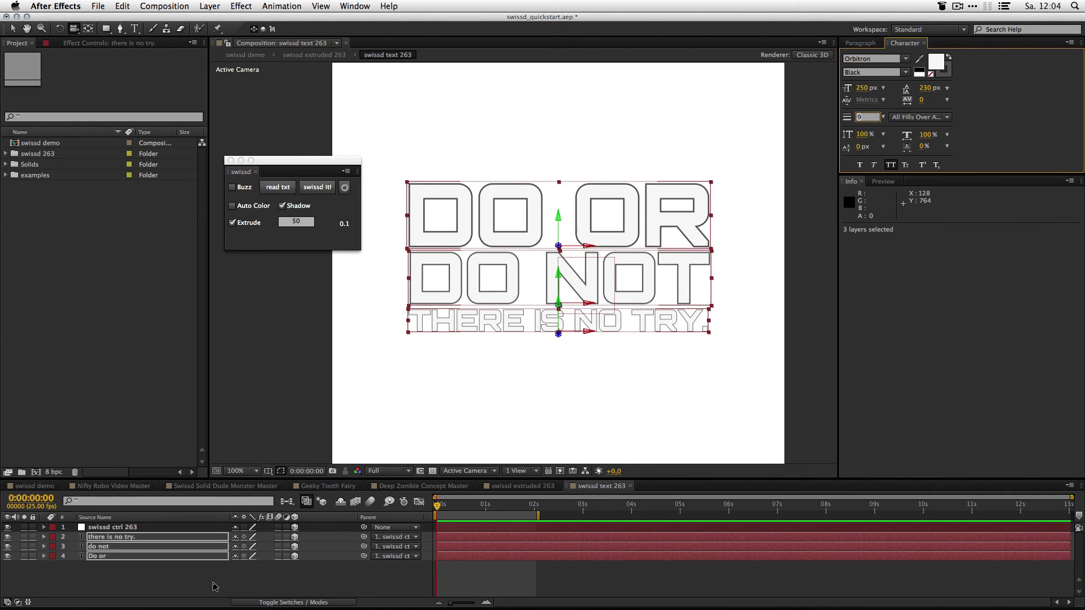
key(Up)
click(201, 581)
- Increase the stroke width of the "there is no try." layer to 18 px
click(122, 556)
click(114, 537)
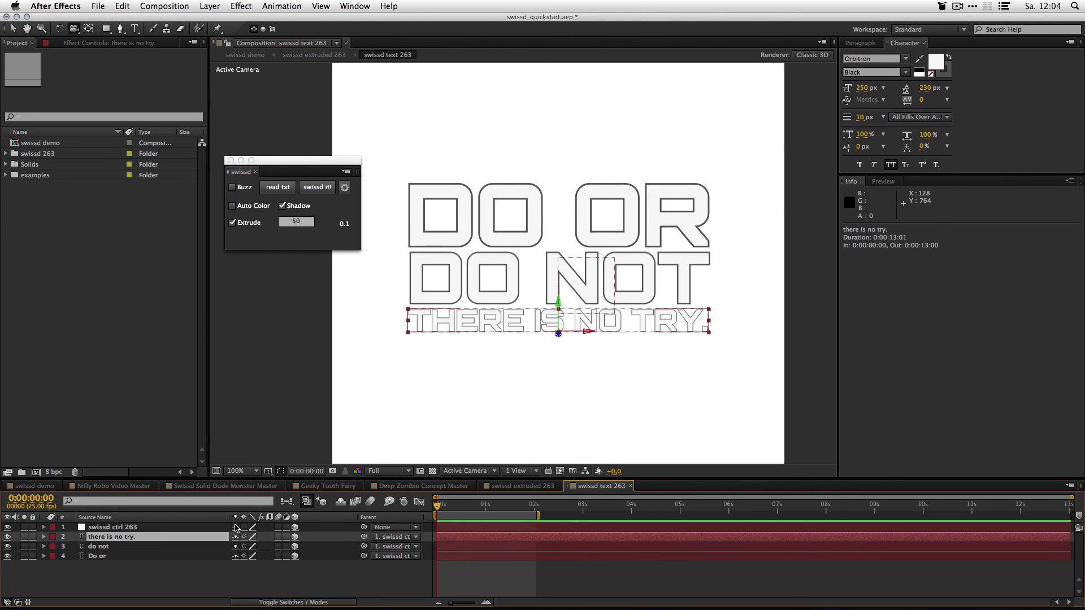
click(862, 119)
key(Up)
key(Up)
key(Up)
key(Up)
key(Up)
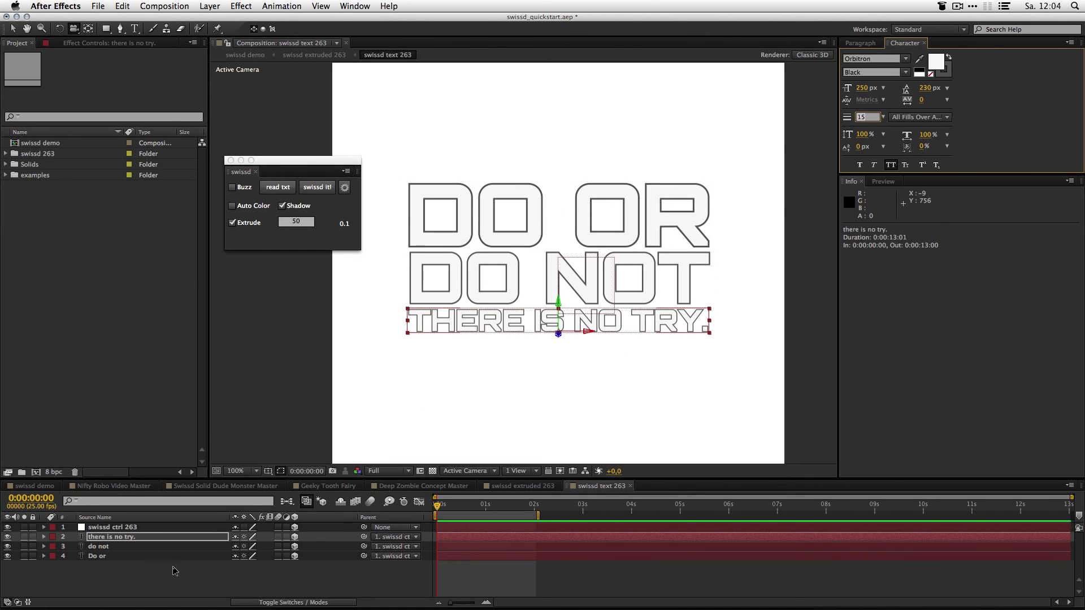
key(Up)
key(Up)
key(Up)
click(153, 572)
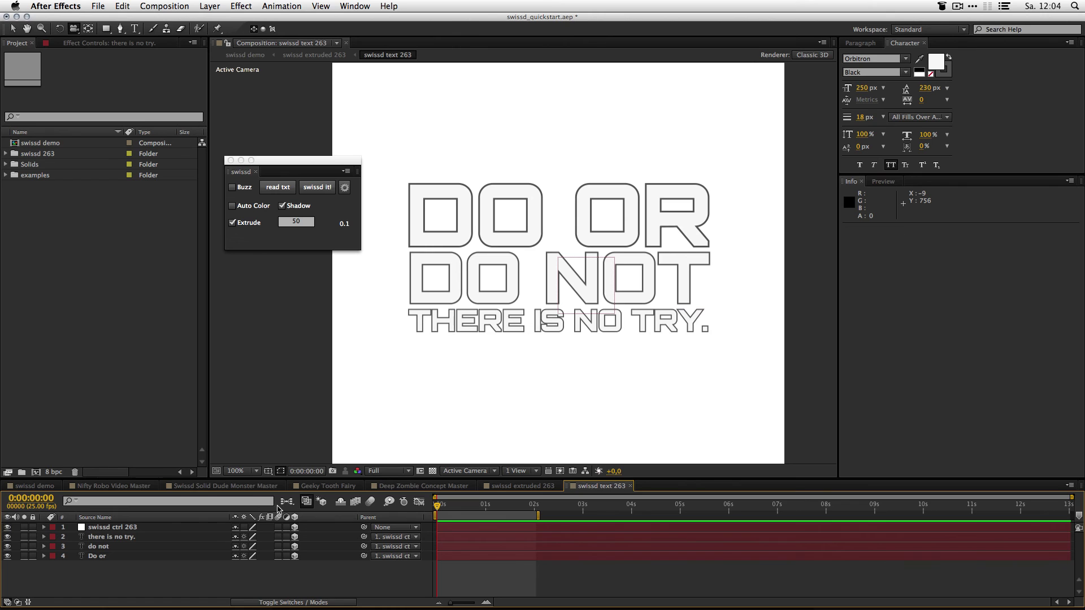
- Return to the swissd demo composition and orbit the camera to inspect the thicker outlines on the extruded text
click(282, 504)
click(148, 503)
click(200, 505)
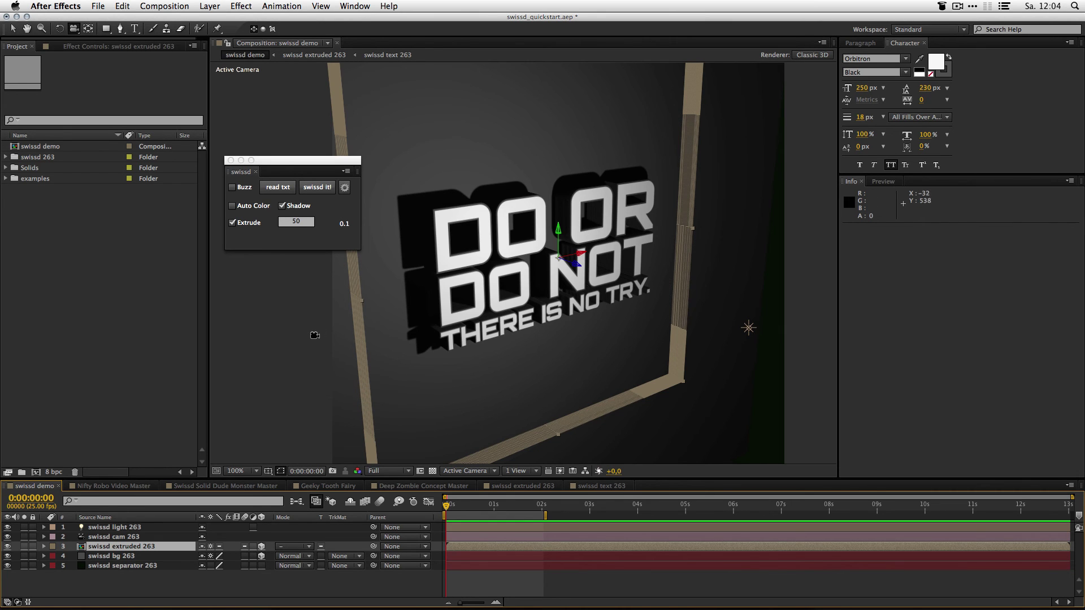
drag(497, 334, 265, 400)
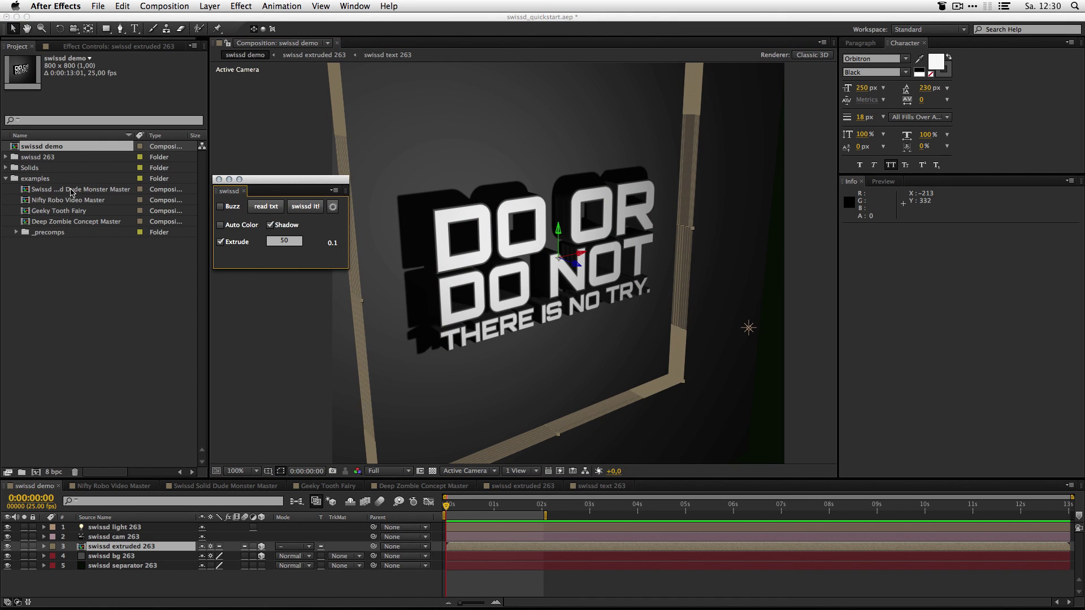
- Move the swissd panel clear of the composition view and open the Swissd Solid Dude Monster Master example
drag(274, 181, 971, 280)
click(74, 192)
double_click(74, 189)
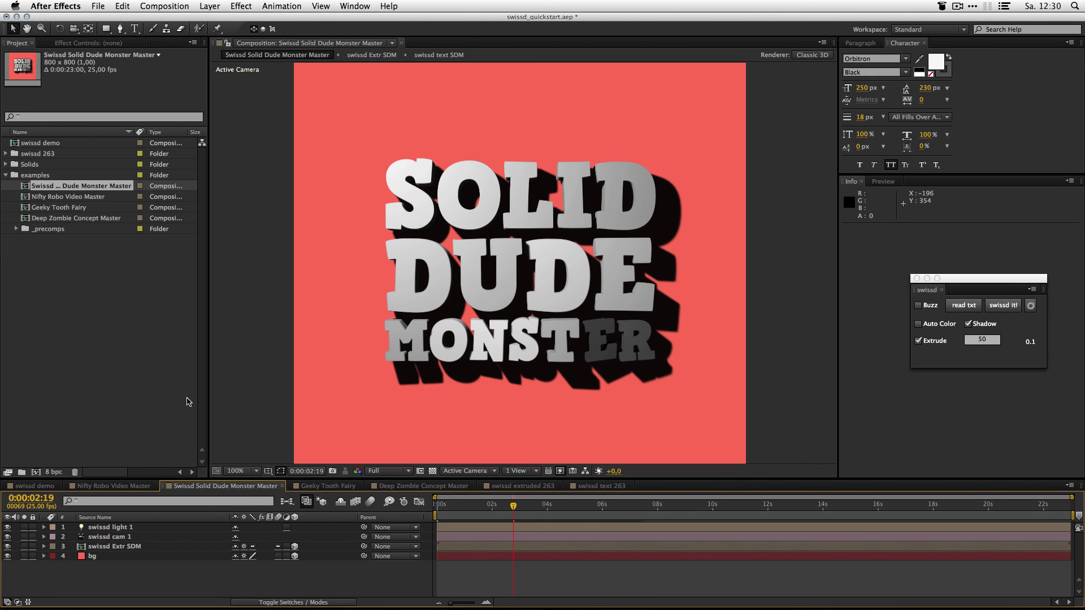
- Open the Nifty Robo Video Master example and orbit its camera to view the text layout from another angle
double_click(45, 197)
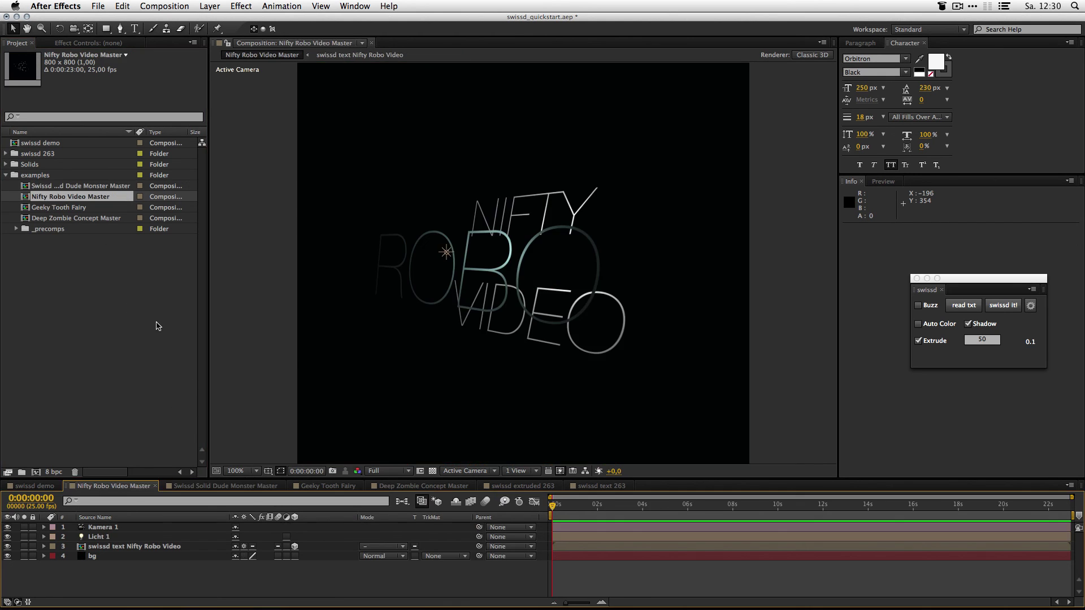
key(c)
drag(454, 309, 314, 281)
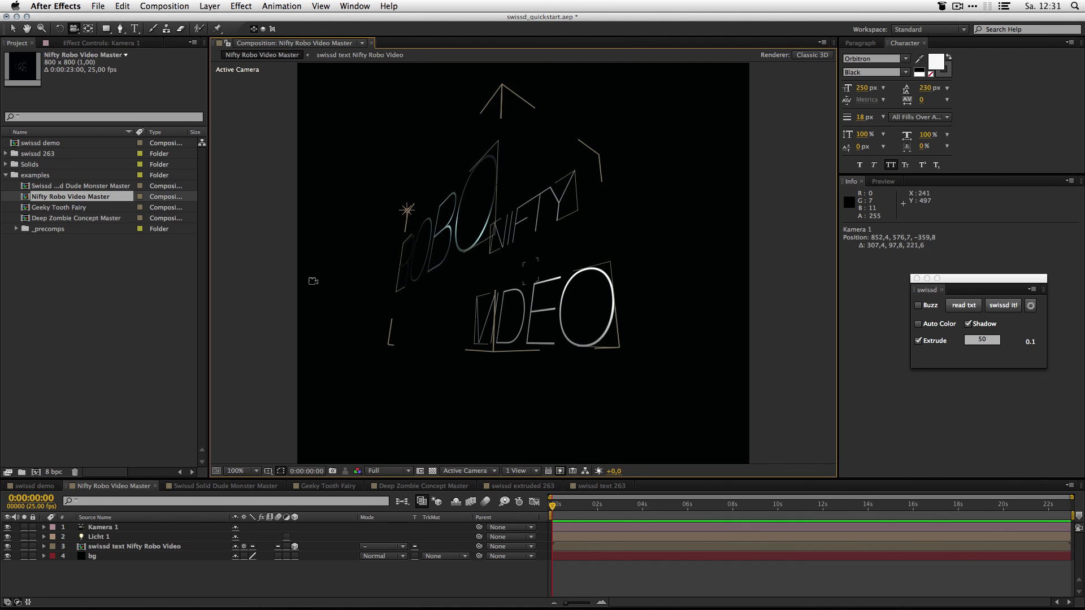
- View the Geeky Tooth Fairy example, then open Deep Zombie Concept Master and orbit its camera around the text
double_click(79, 207)
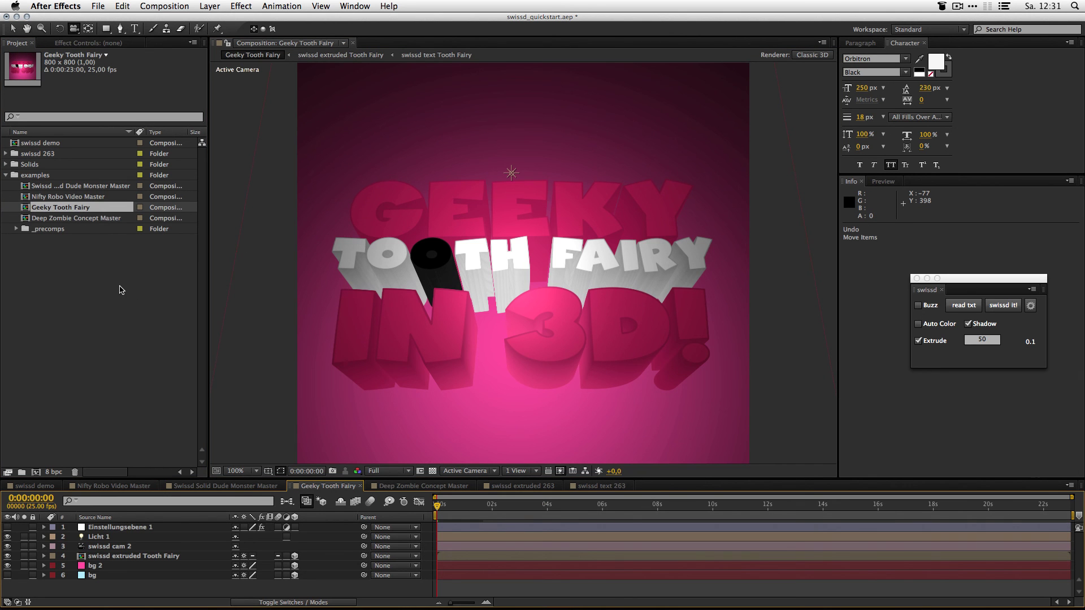
double_click(99, 219)
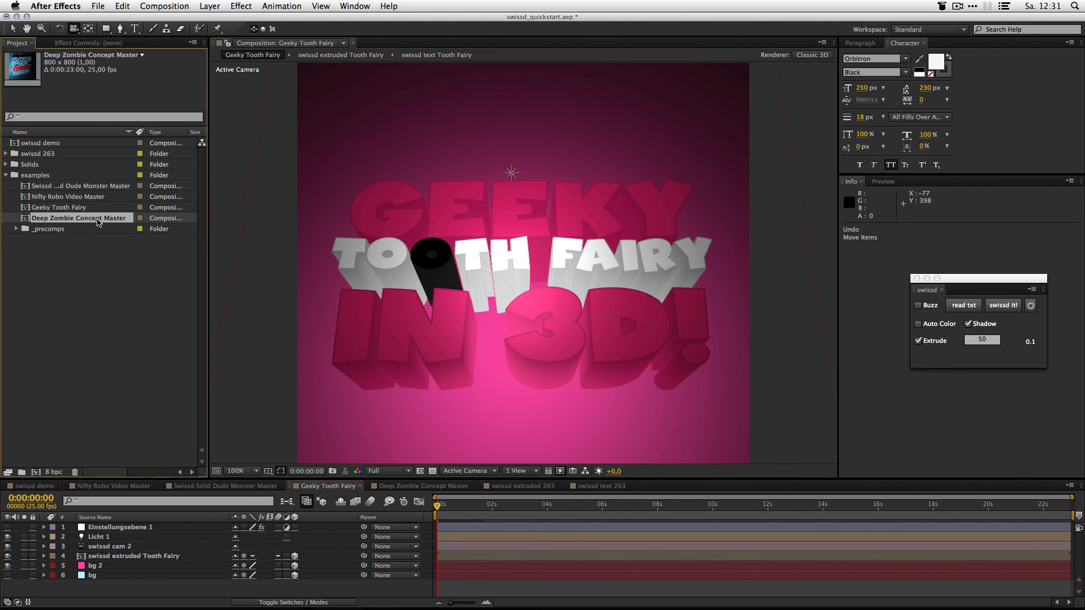
drag(414, 330, 393, 348)
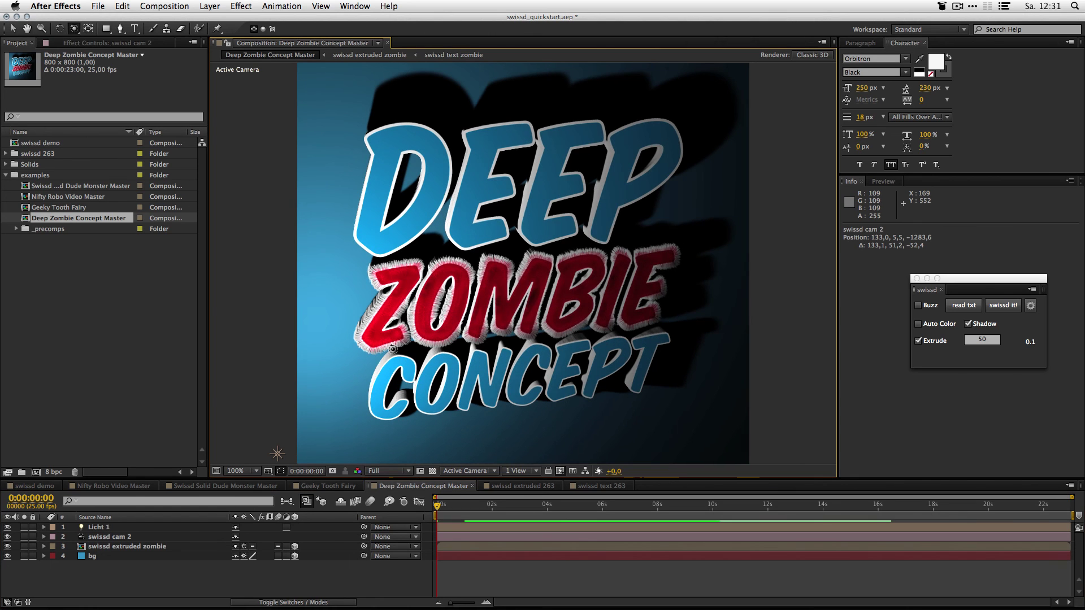